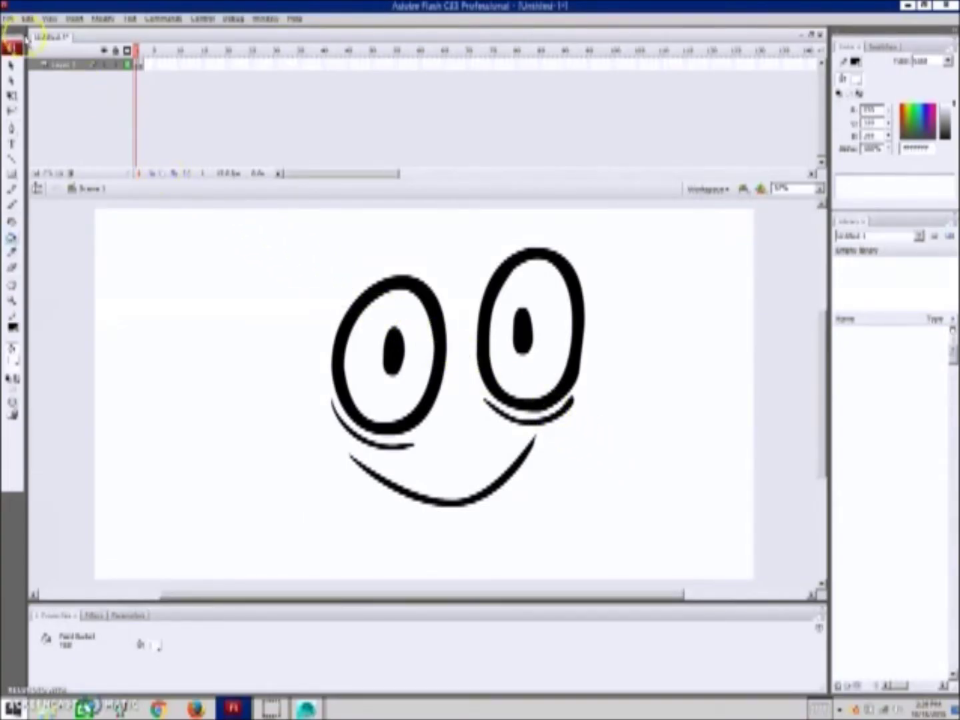
# Step: Step back and forth between the open-eyed frame 1 and the winking frame 2
pyautogui.press('.')
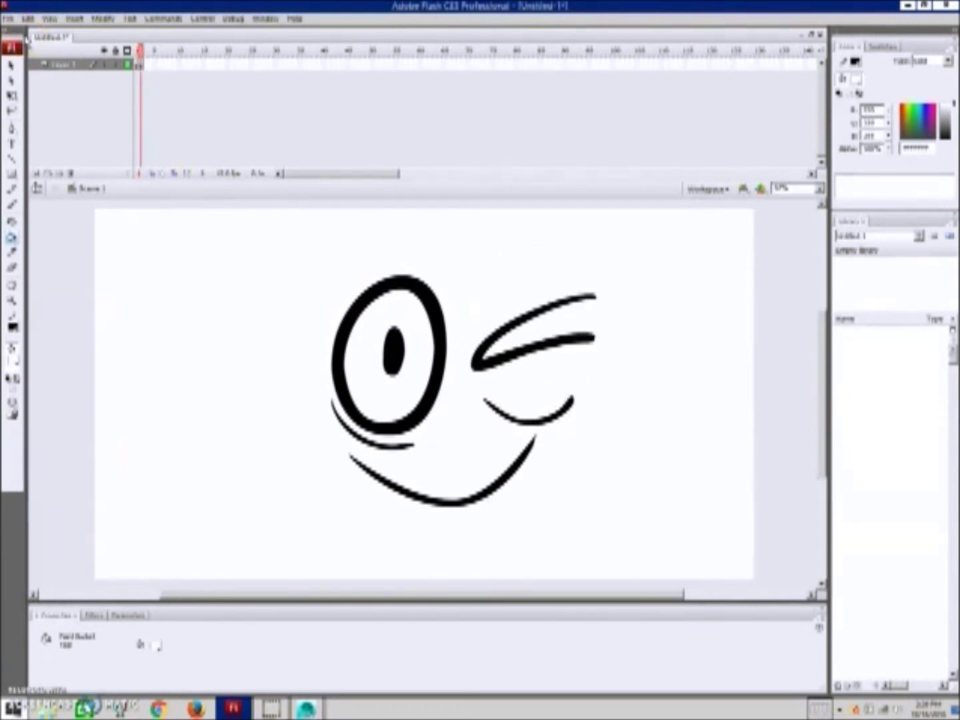
pyautogui.press(',')
pyautogui.press('.')
pyautogui.press(',')
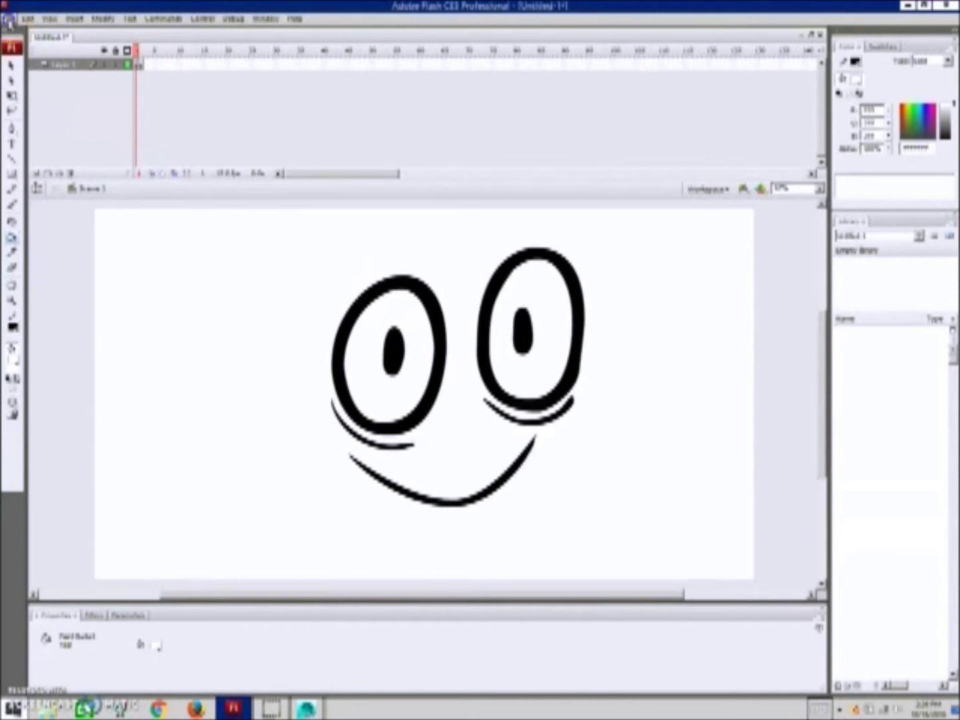
# Step: Start an Export Movie of the animation to the Desktop and enter a file name
pyautogui.click(9, 18)
pyautogui.moveTo(140, 236)
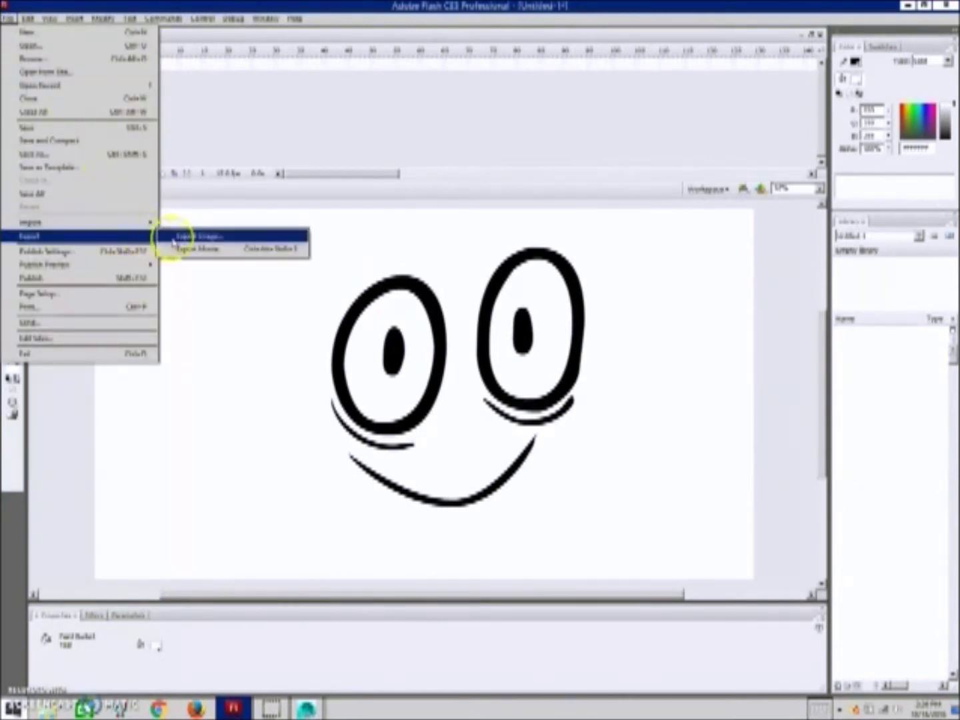
pyautogui.click(195, 250)
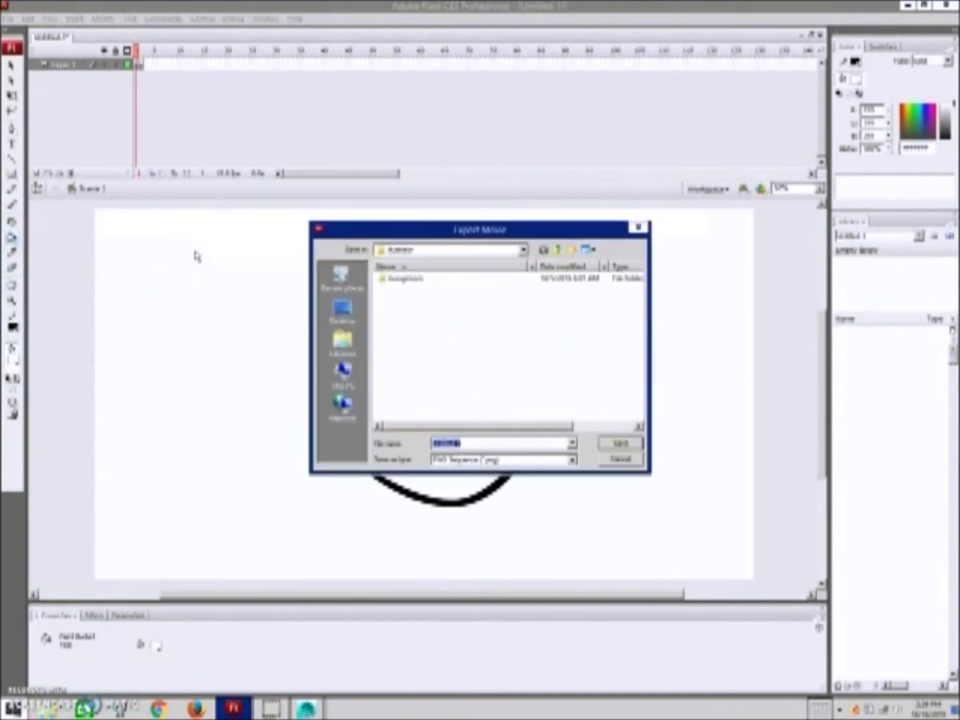
pyautogui.click(342, 311)
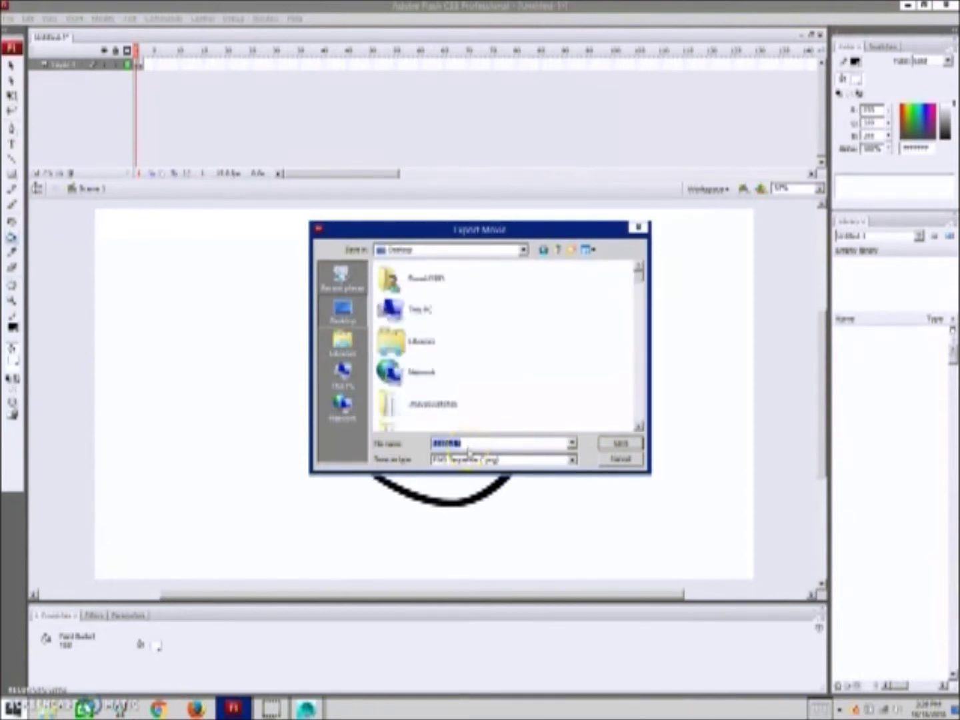
pyautogui.write('smile')
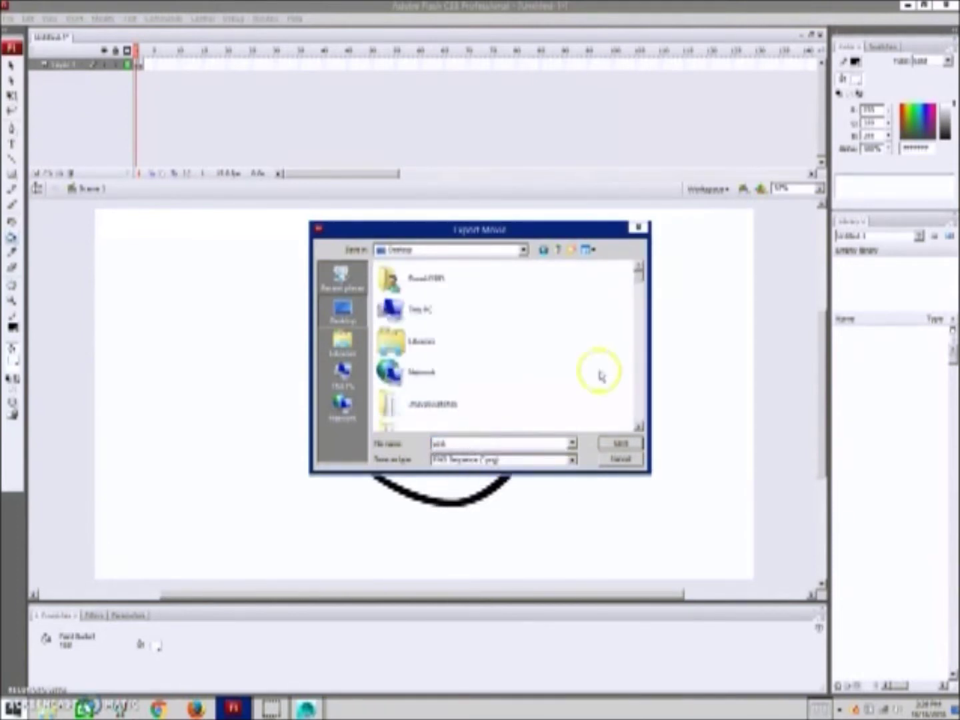
# Step: Create a new Desktop folder named 'ced', open it, and save as PNG Sequence
pyautogui.rightClick(600, 381)
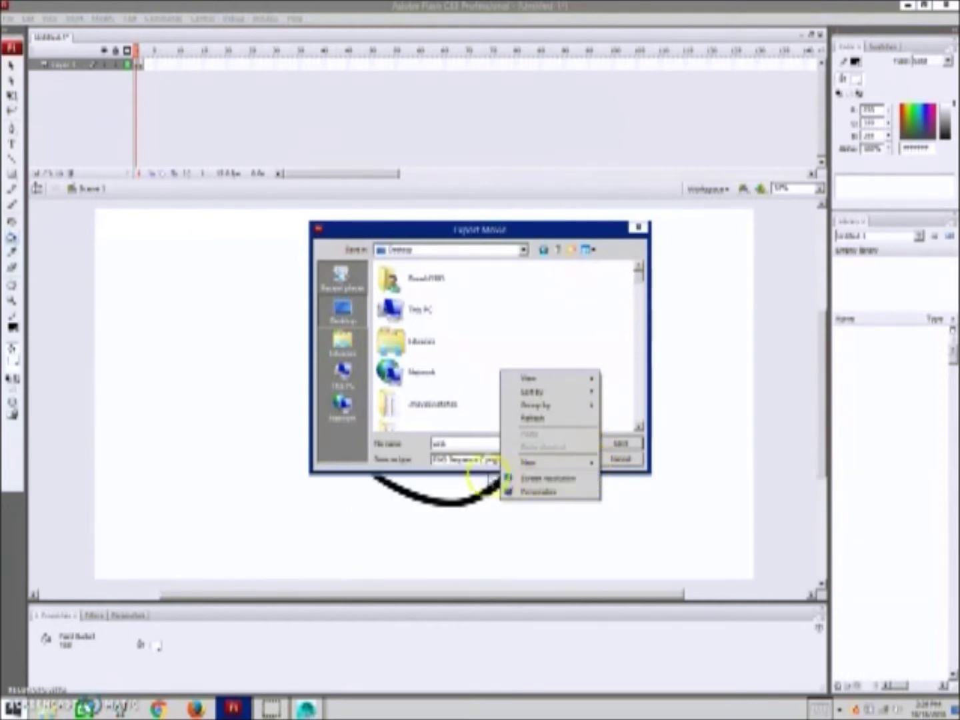
pyautogui.moveTo(523, 467)
pyautogui.click(488, 459)
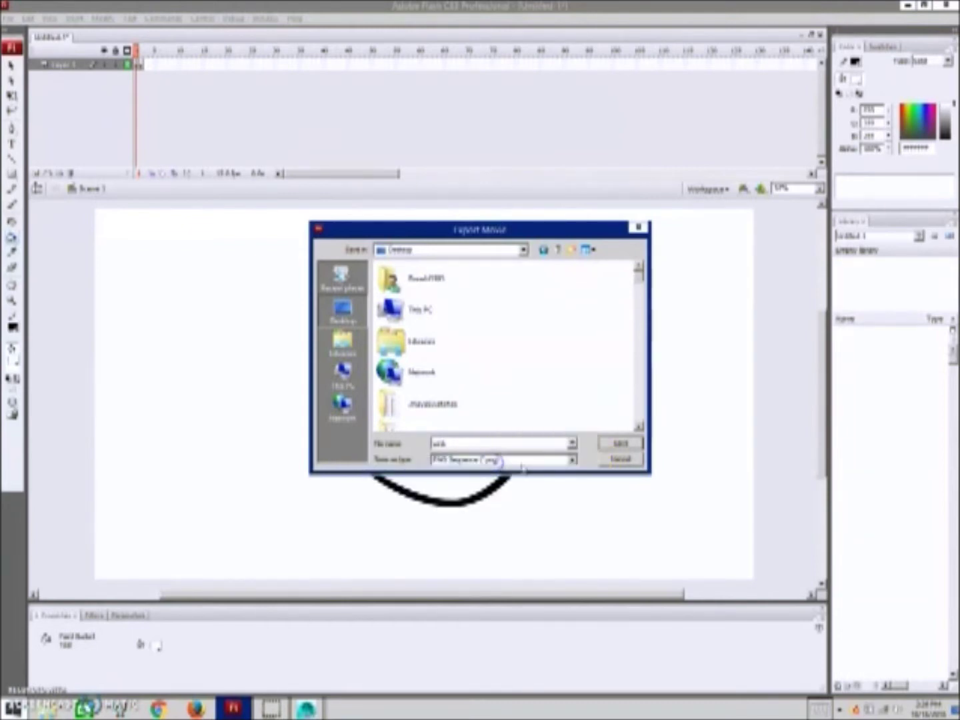
pyautogui.write('ced')
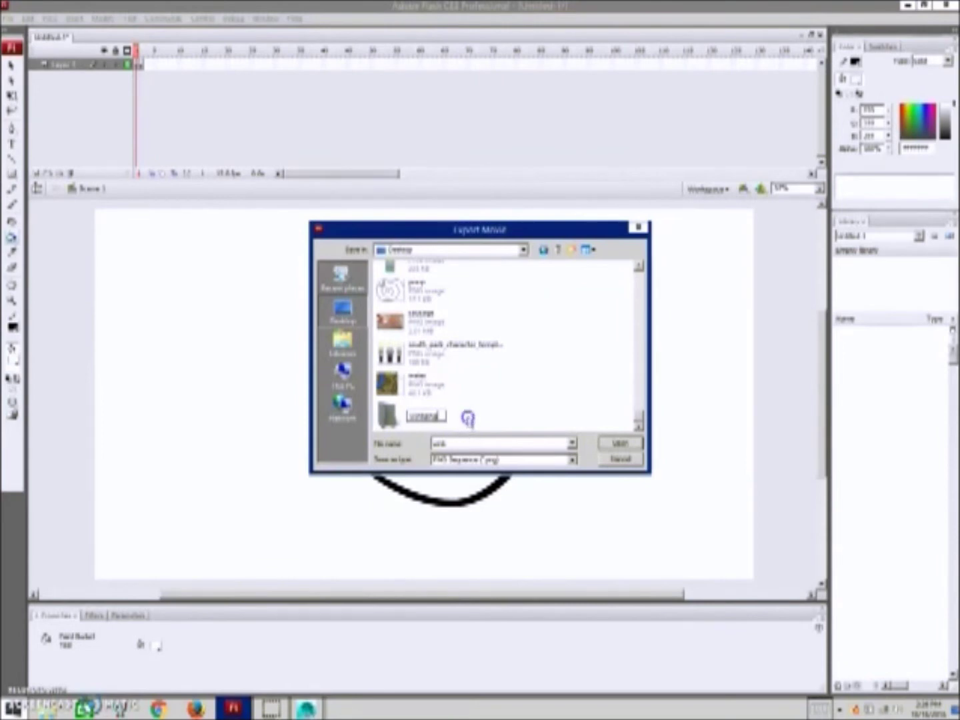
pyautogui.press('Return')
pyautogui.press('Return')
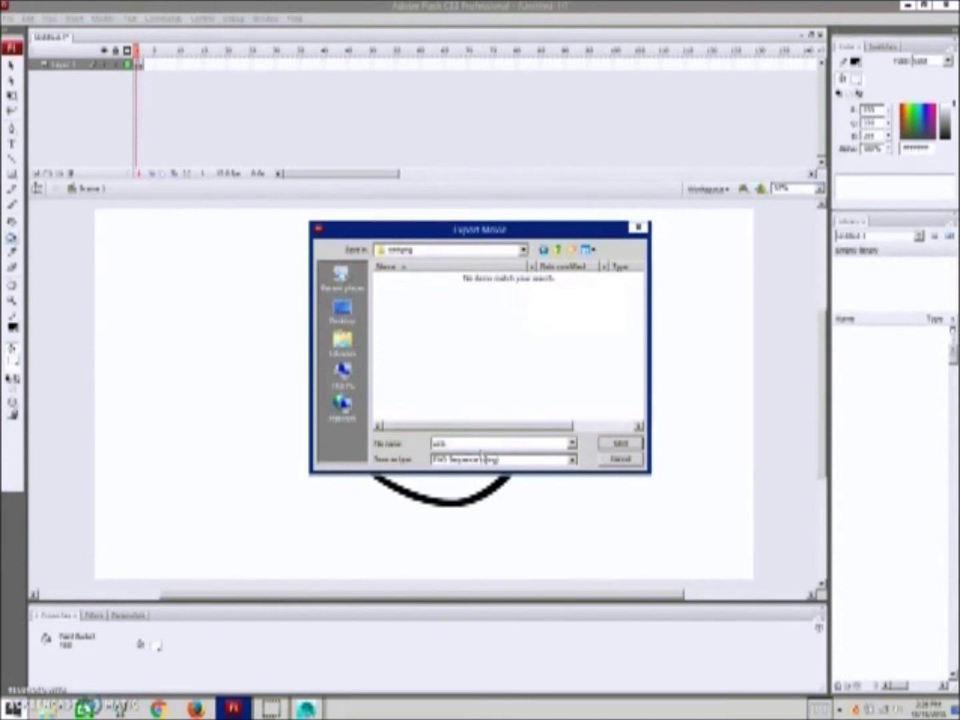
pyautogui.click(620, 444)
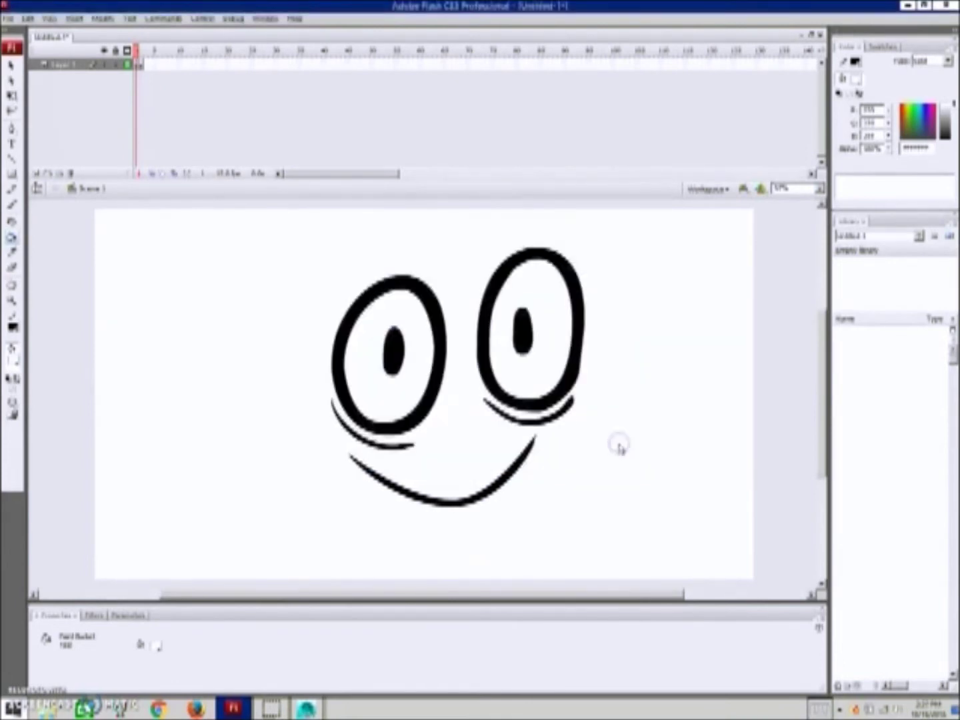
# Step: Confirm the PNG export, switch to Maya, and give the grey plane a new Lambert material
pyautogui.click(565, 302)
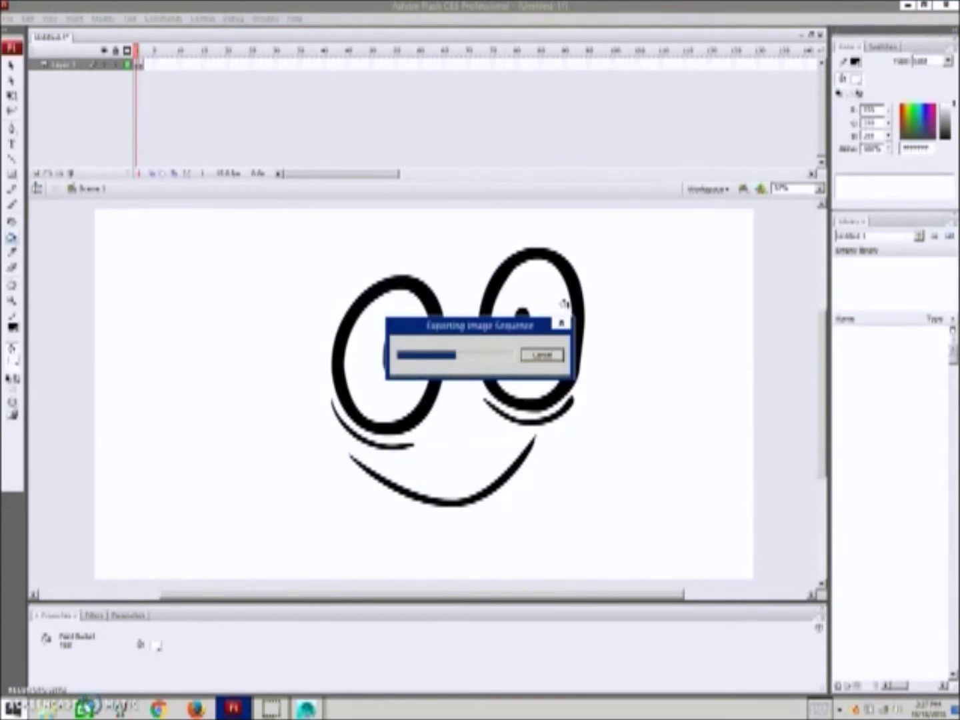
pyautogui.click(306, 708)
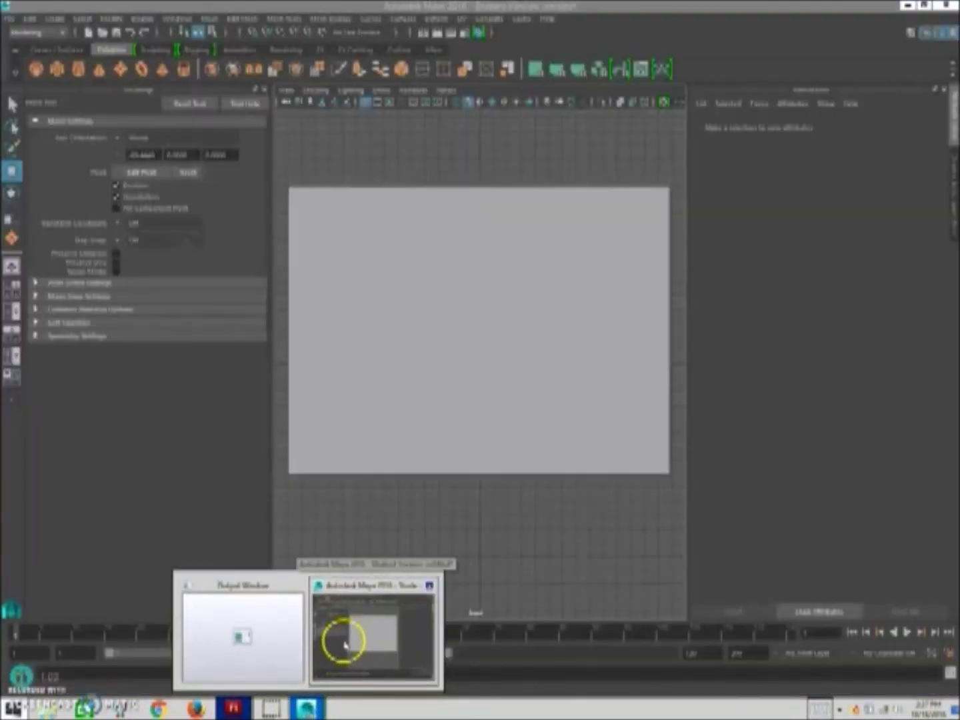
pyautogui.click(343, 644)
pyautogui.click(590, 406)
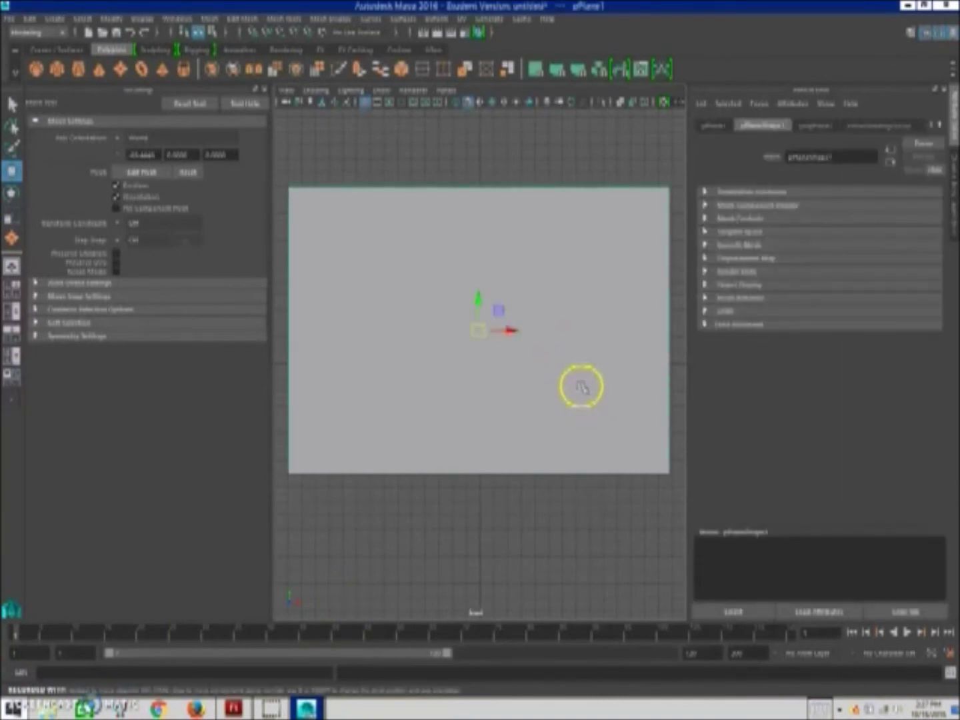
pyautogui.moveTo(581, 389); pyautogui.dragTo(664, 621, button='right')
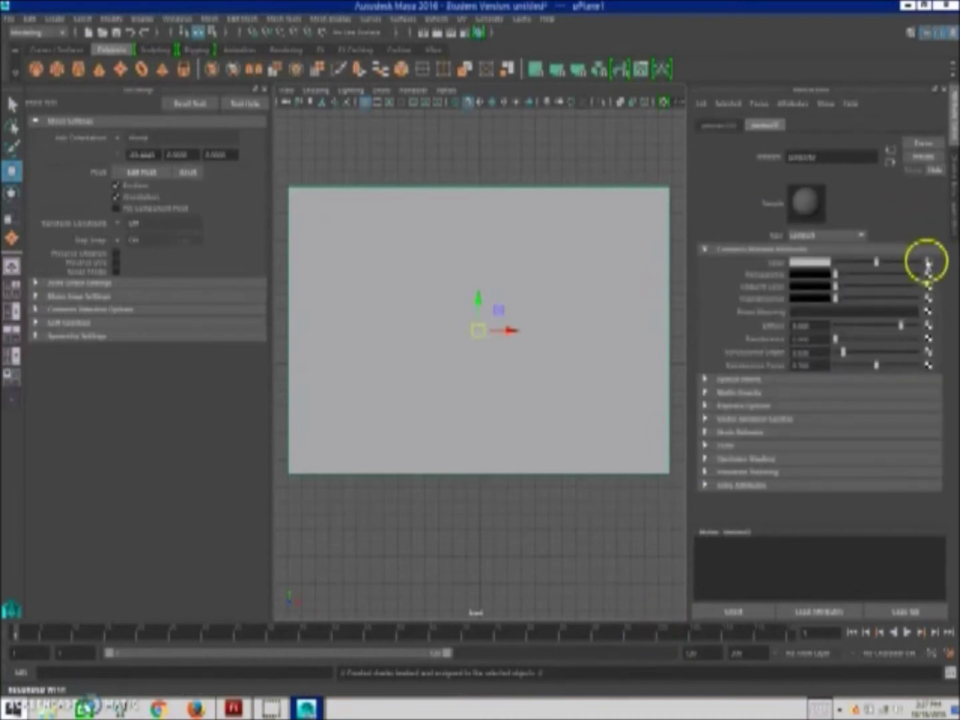
# Step: Map a File texture to the Lambert's Color and load wink.0001 from the exported Desktop folder
pyautogui.click(925, 263)
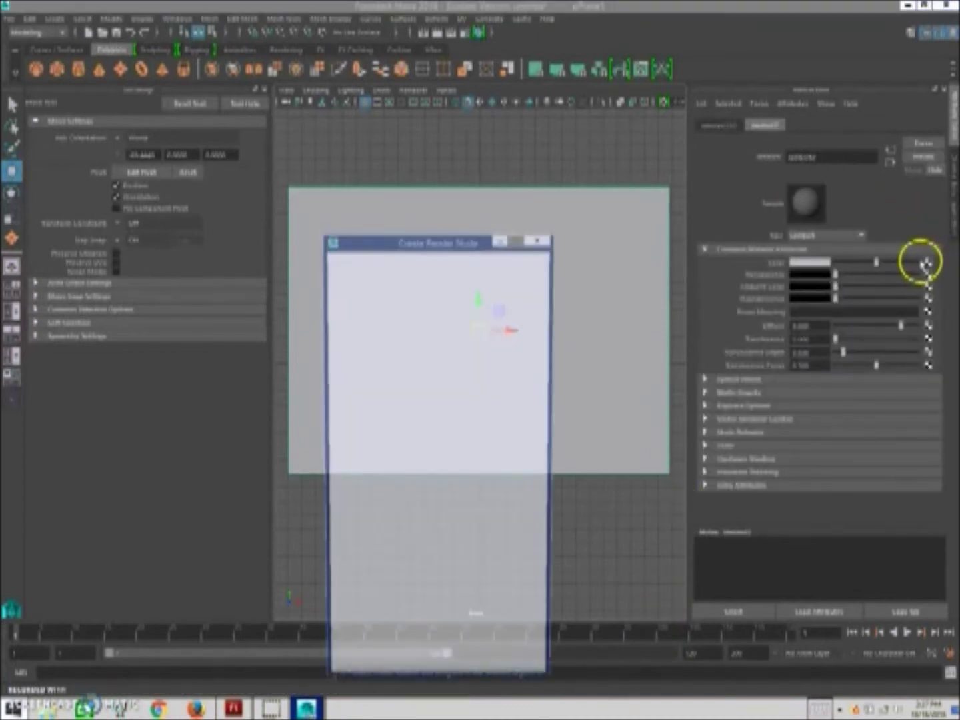
pyautogui.click(411, 341)
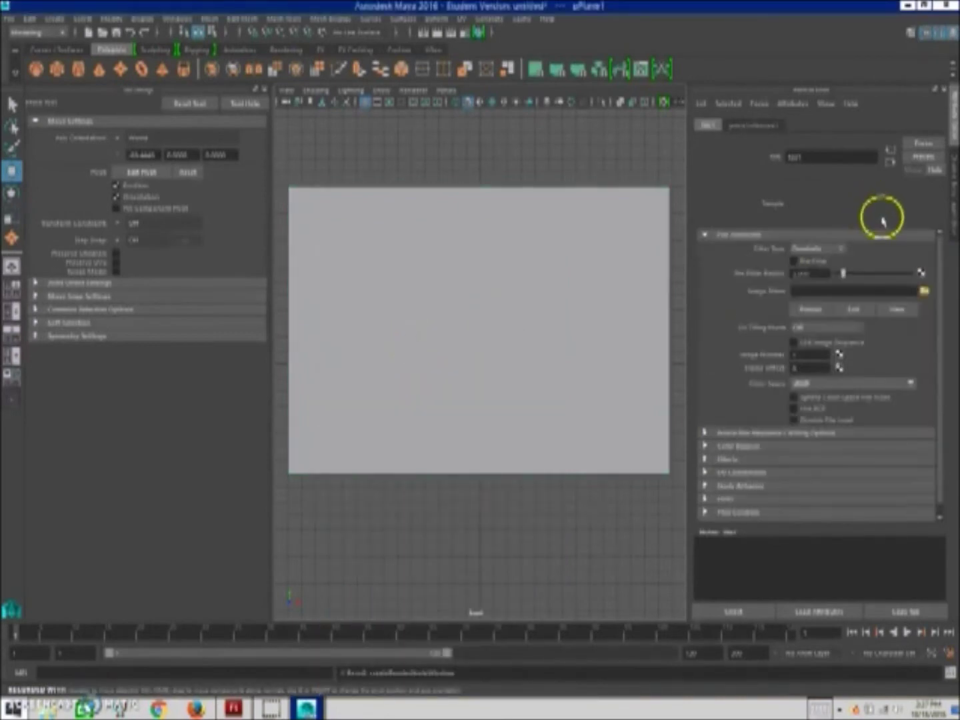
pyautogui.click(923, 291)
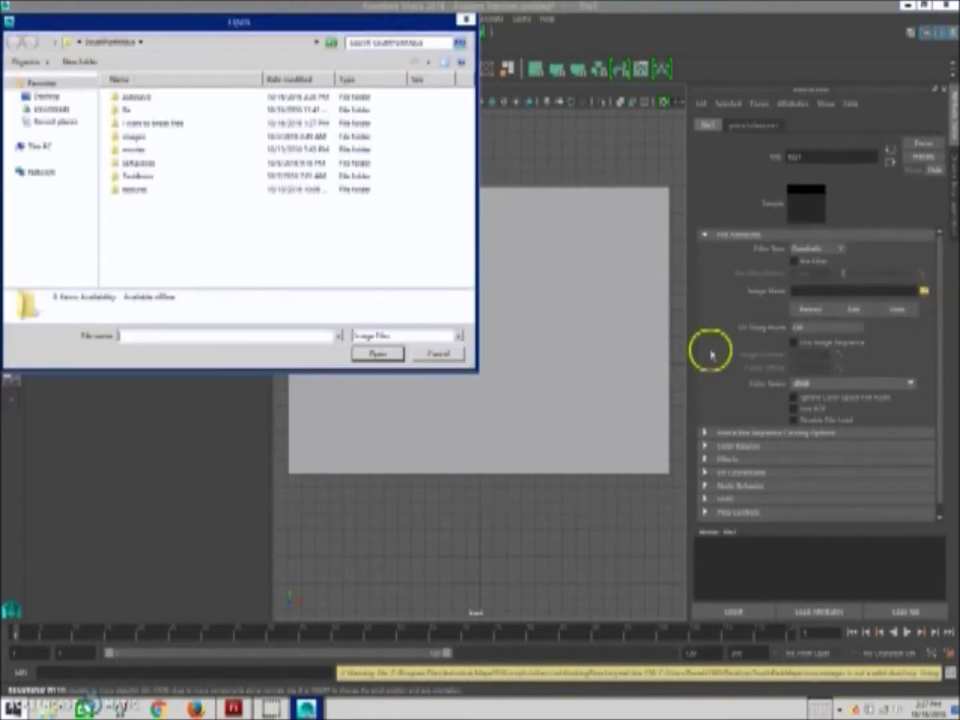
pyautogui.click(47, 96)
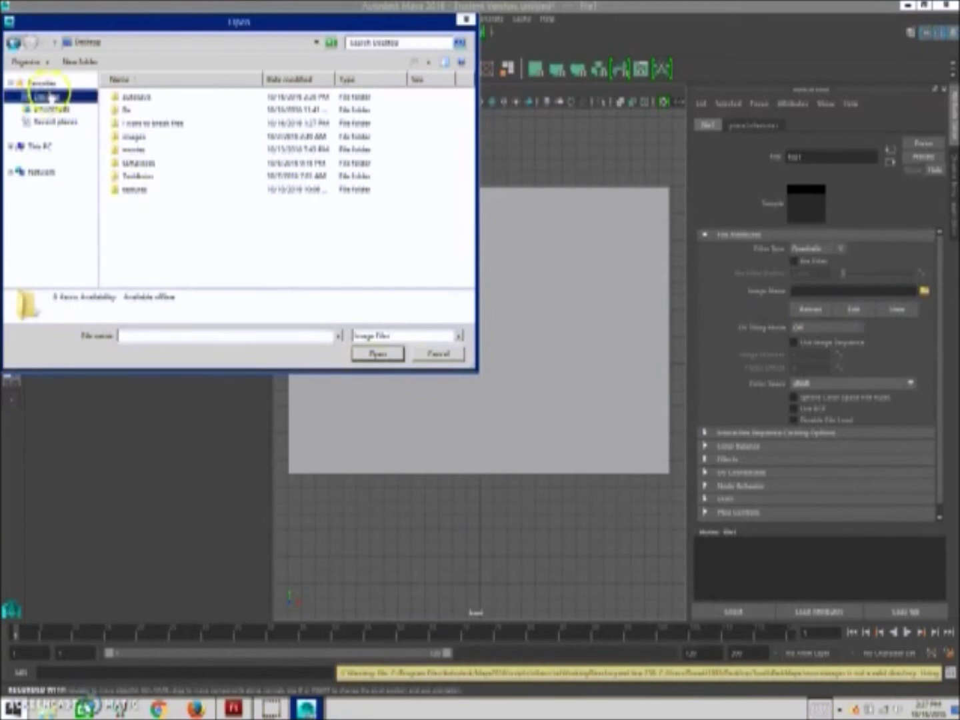
pyautogui.moveTo(472, 150); pyautogui.dragTo(471, 187)
pyautogui.click(275, 236)
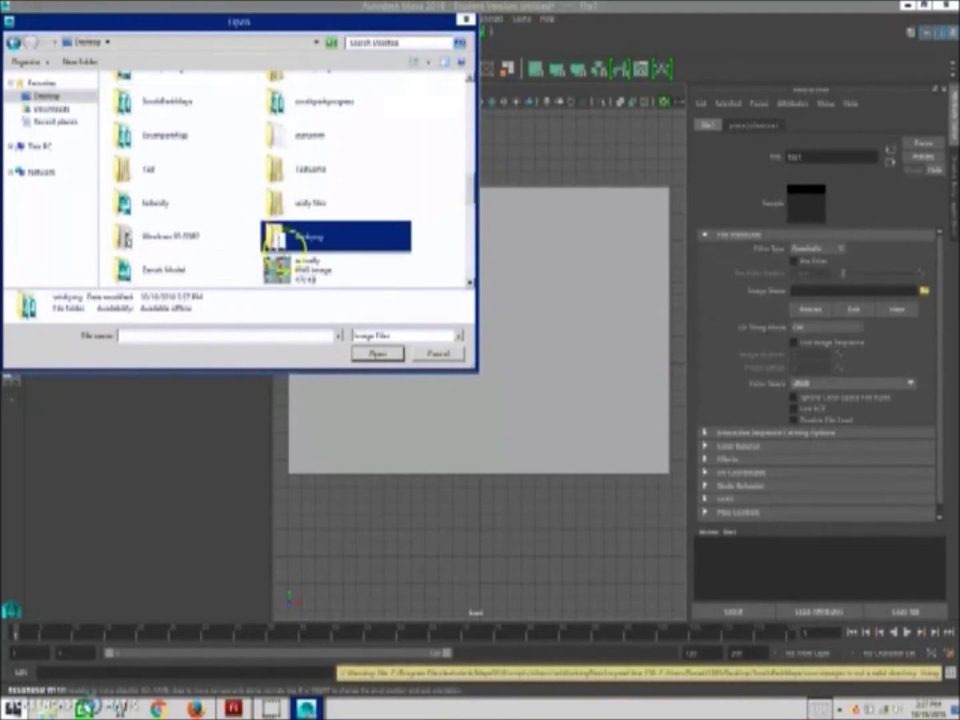
pyautogui.doubleClick(275, 236)
pyautogui.click(141, 94)
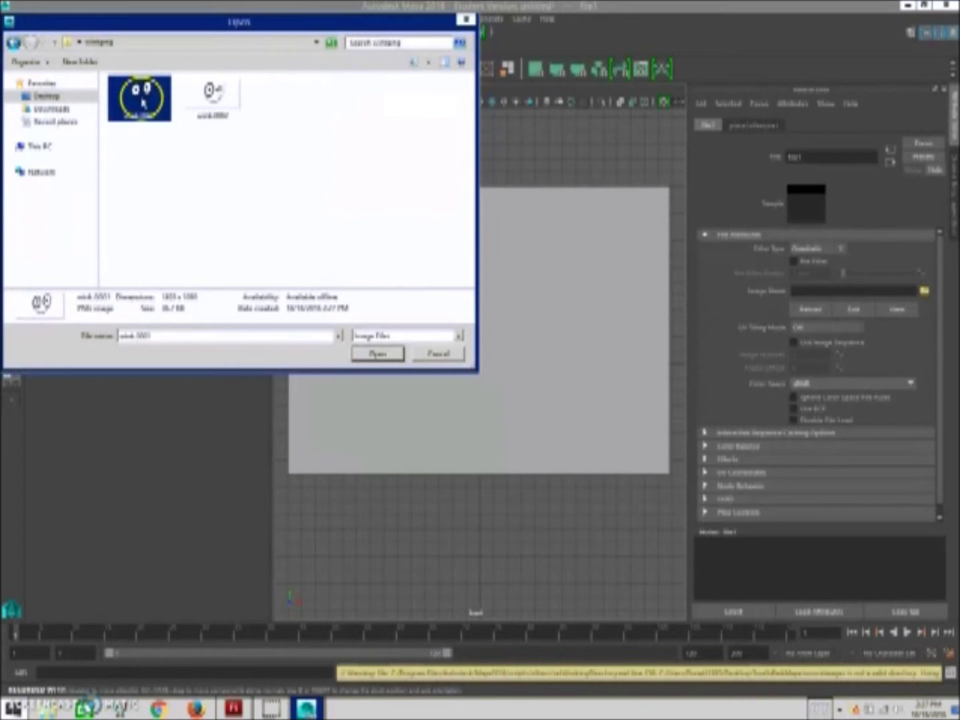
pyautogui.click(379, 355)
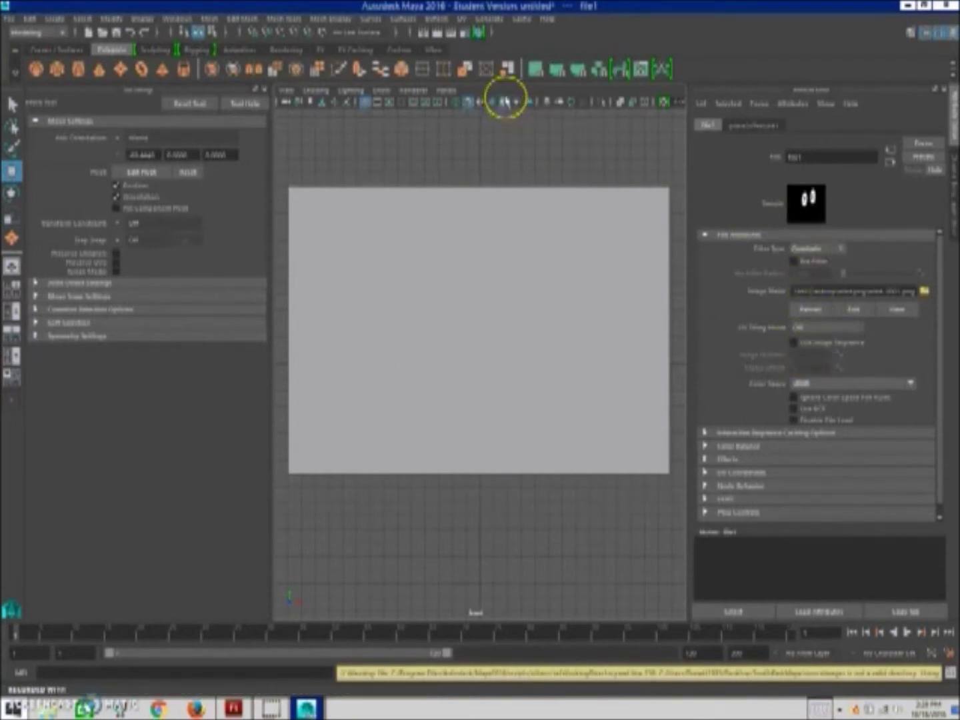
# Step: Display the texture in the viewport and open the UV Editor for the plane
pyautogui.click(505, 101)
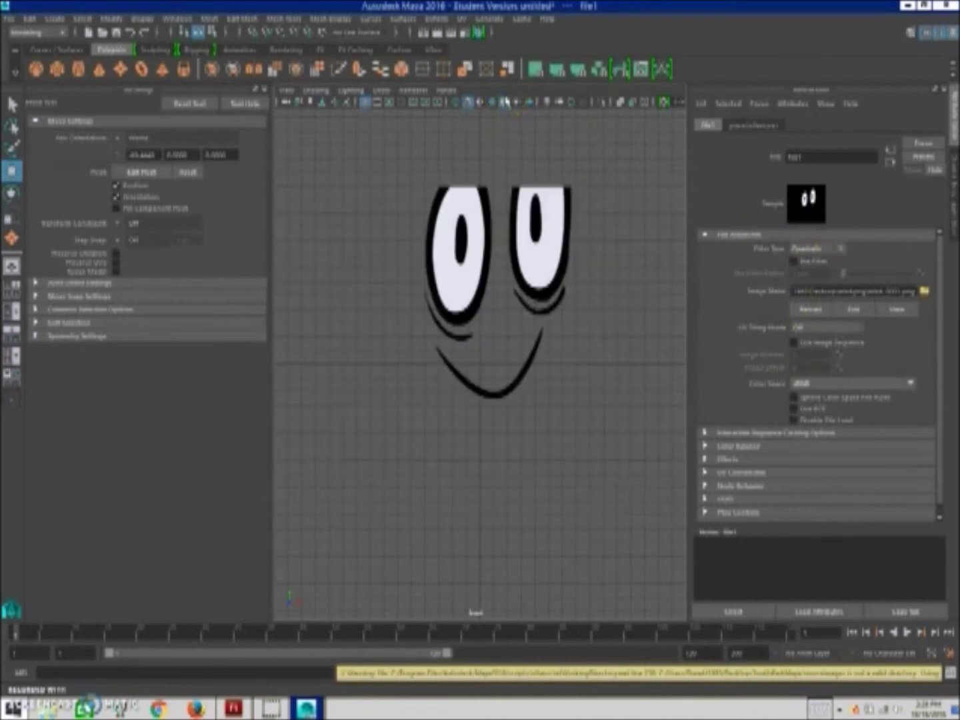
pyautogui.click(546, 241)
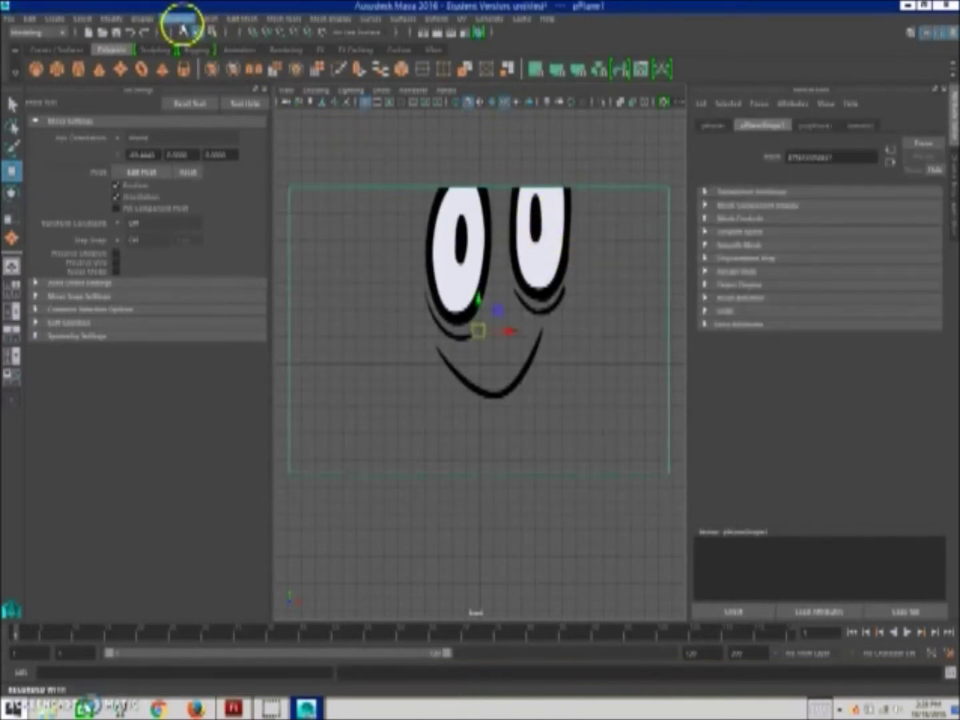
pyautogui.click(177, 19)
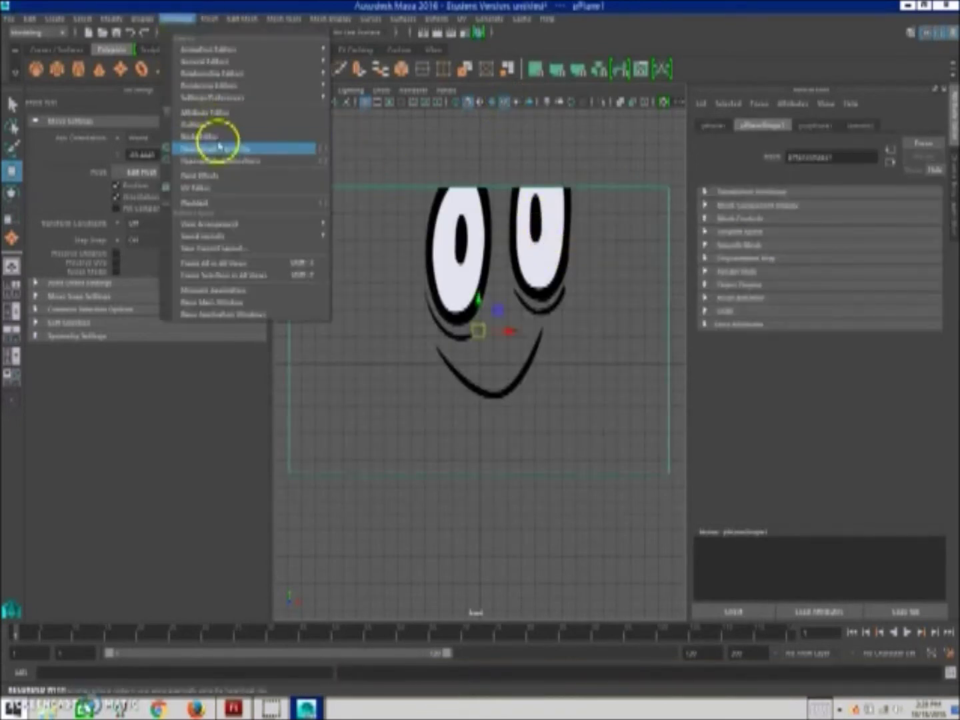
pyautogui.click(225, 189)
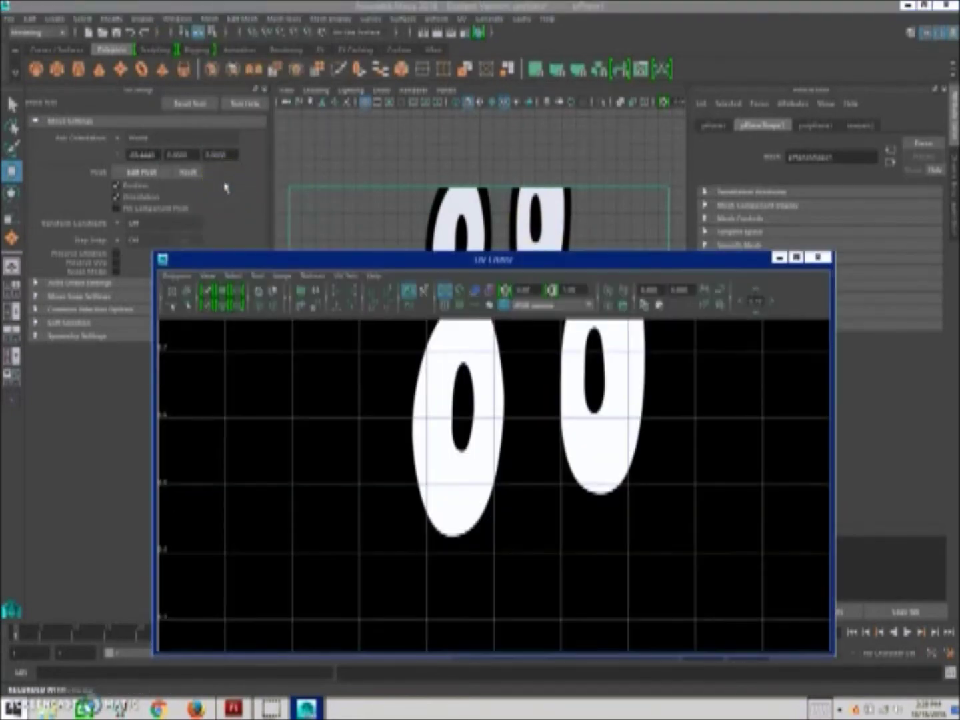
# Step: Move the plane's UVs upward to reposition the face, then close the UV Editor
pyautogui.click(570, 430)
pyautogui.scroll(-8, 570, 430)
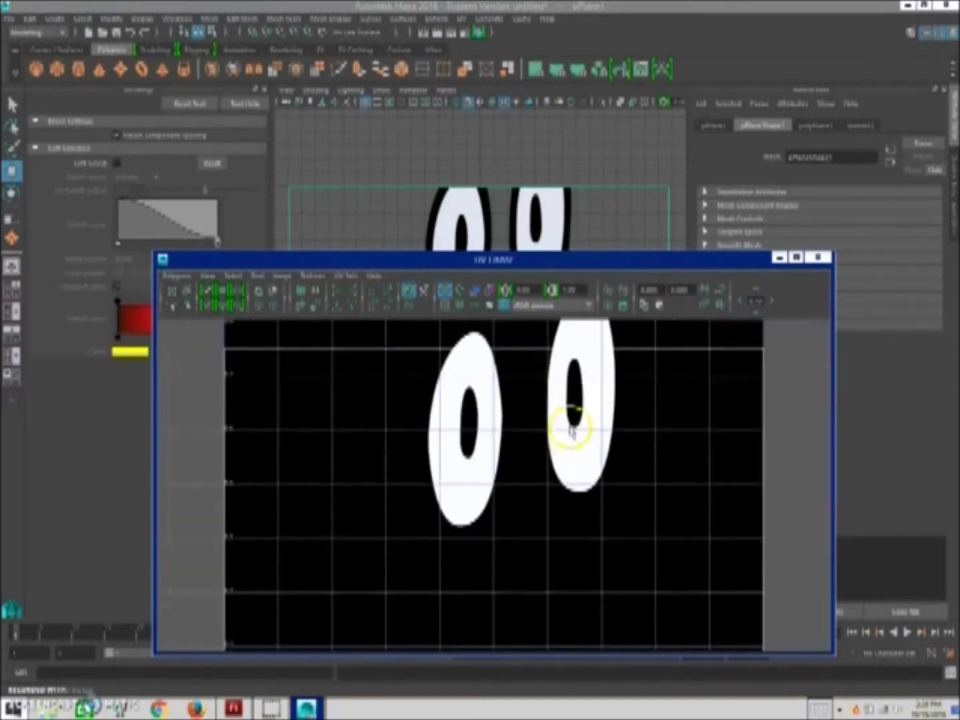
pyautogui.moveTo(599, 452); pyautogui.dragTo(653, 453, button='right')
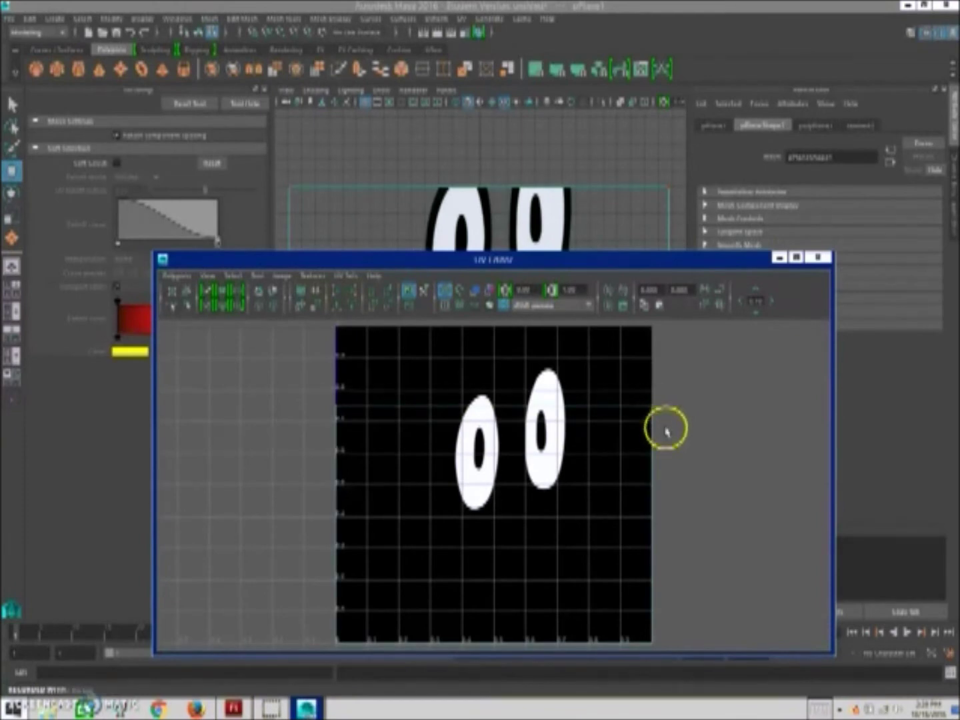
pyautogui.press('w')
pyautogui.moveTo(494, 373); pyautogui.dragTo(493, 297)
pyautogui.click(778, 258)
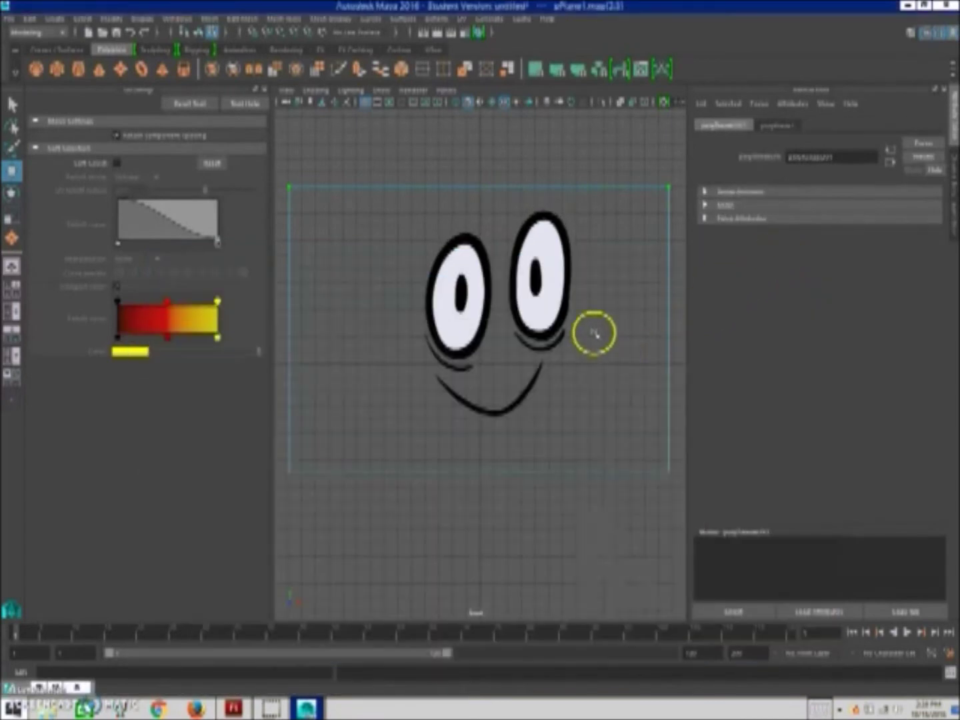
# Step: Reselect the face plane in object mode and open the Attributes menu
pyautogui.moveTo(594, 333); pyautogui.dragTo(637, 301, button='right')
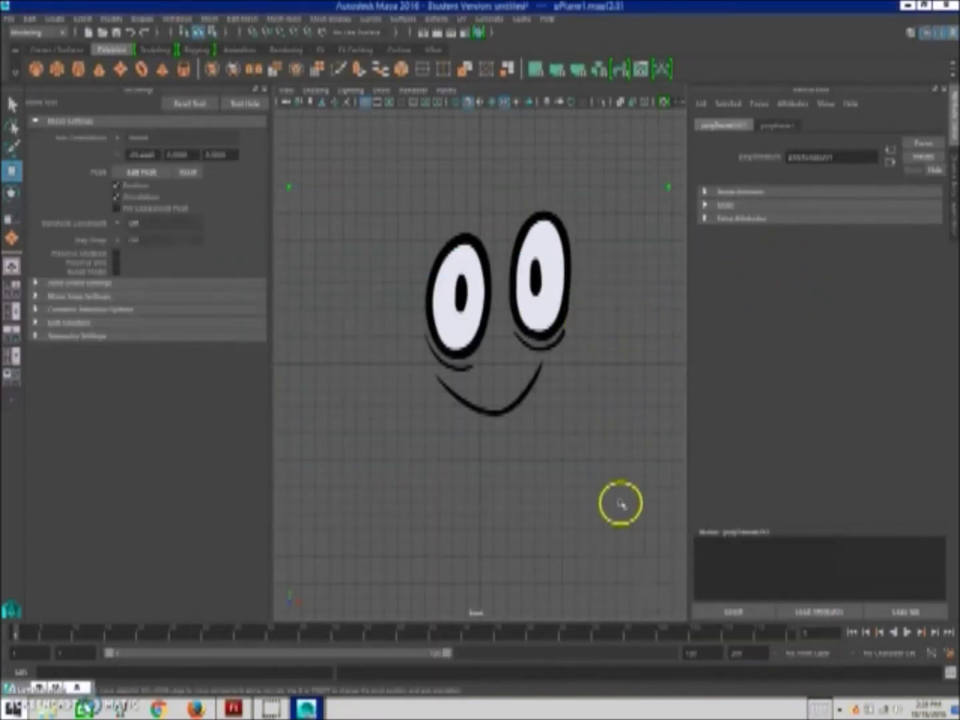
pyautogui.click(556, 338)
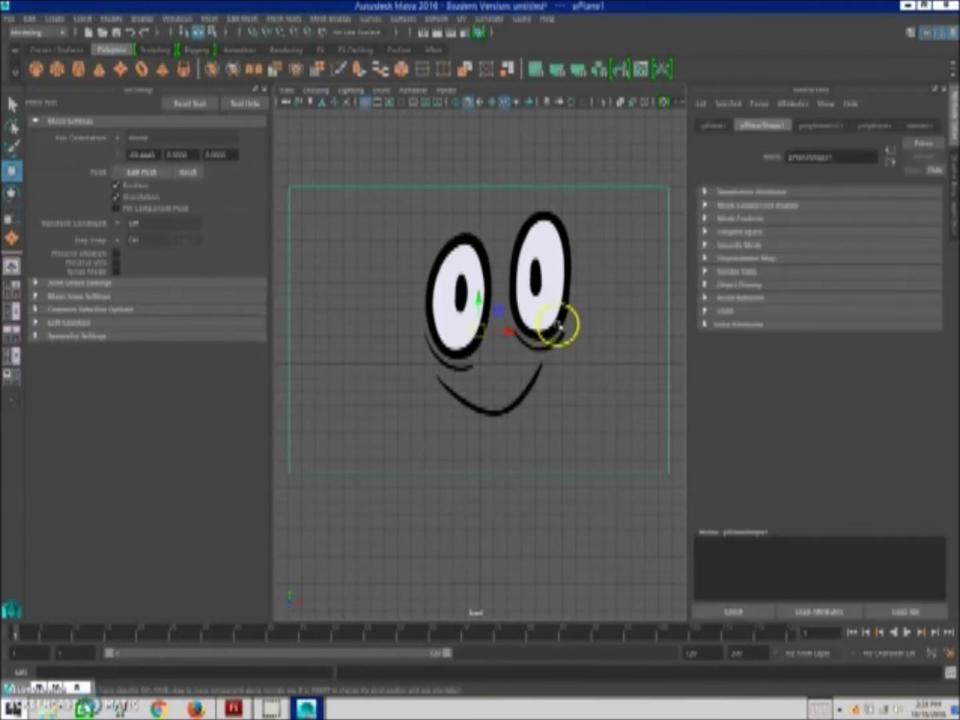
pyautogui.click(793, 103)
# Step: Add a custom Enum attribute to the plane with both of its options renamed
pyautogui.click(814, 116)
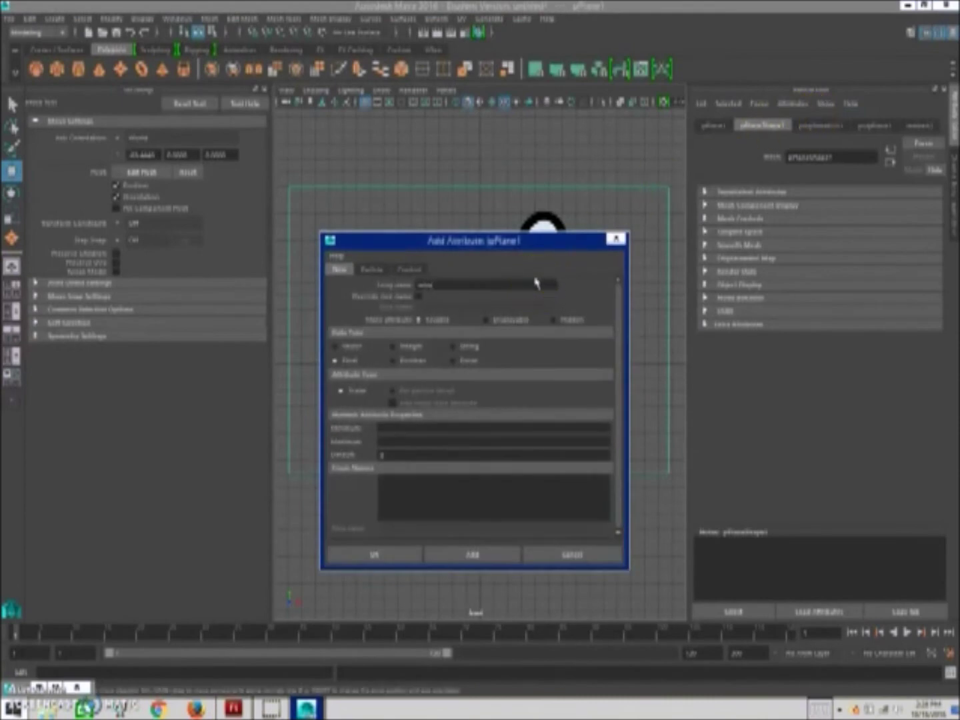
pyautogui.click(465, 362)
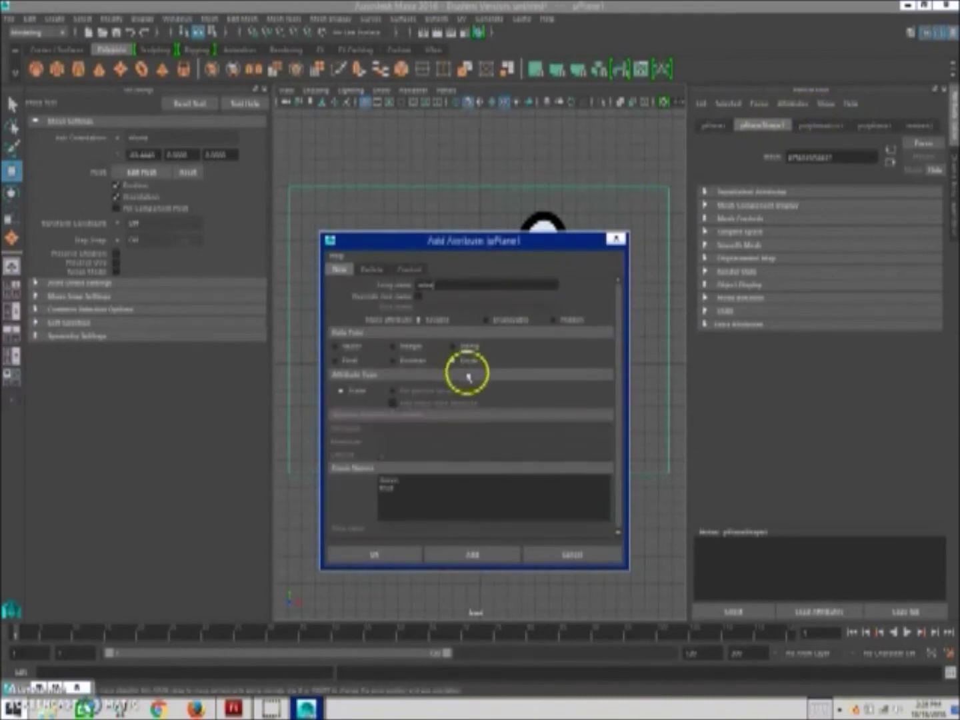
pyautogui.click(394, 482)
pyautogui.doubleClick(403, 527)
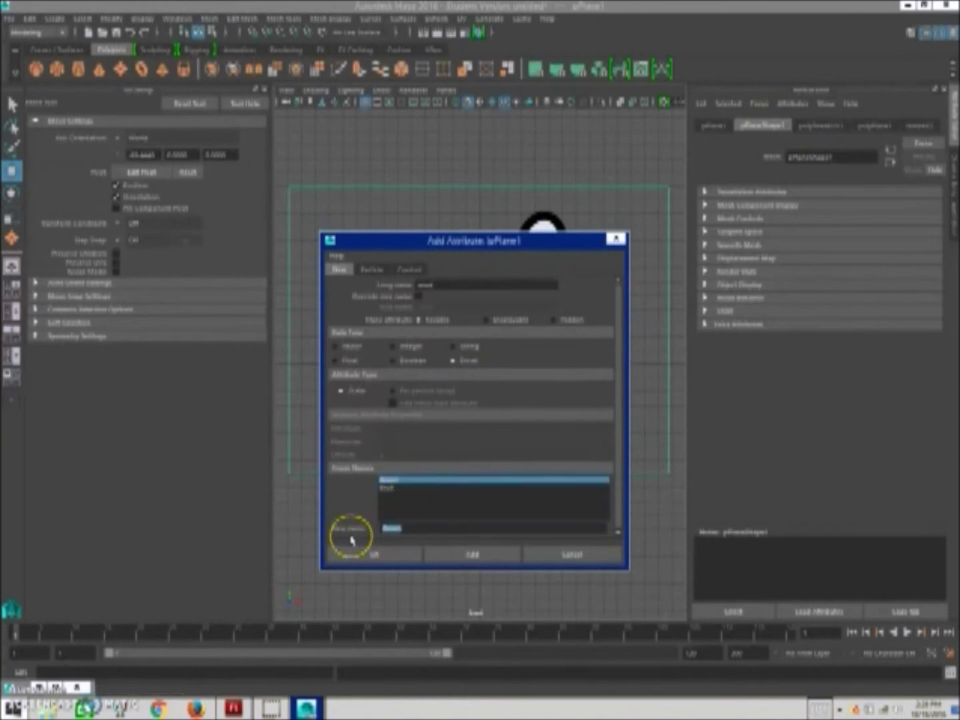
pyautogui.click(392, 487)
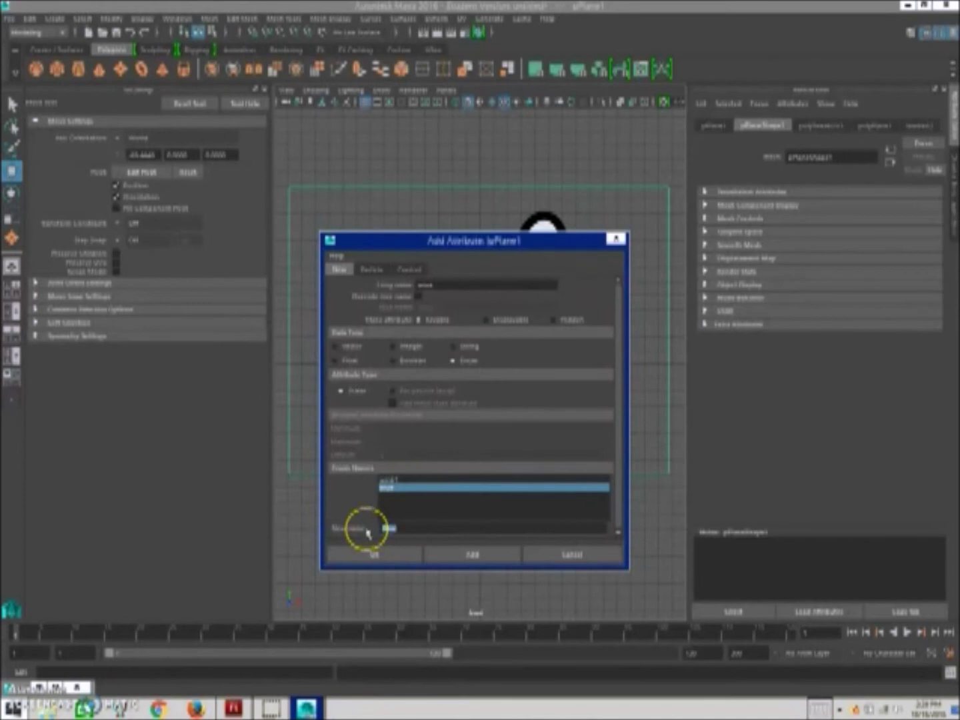
pyautogui.click(489, 560)
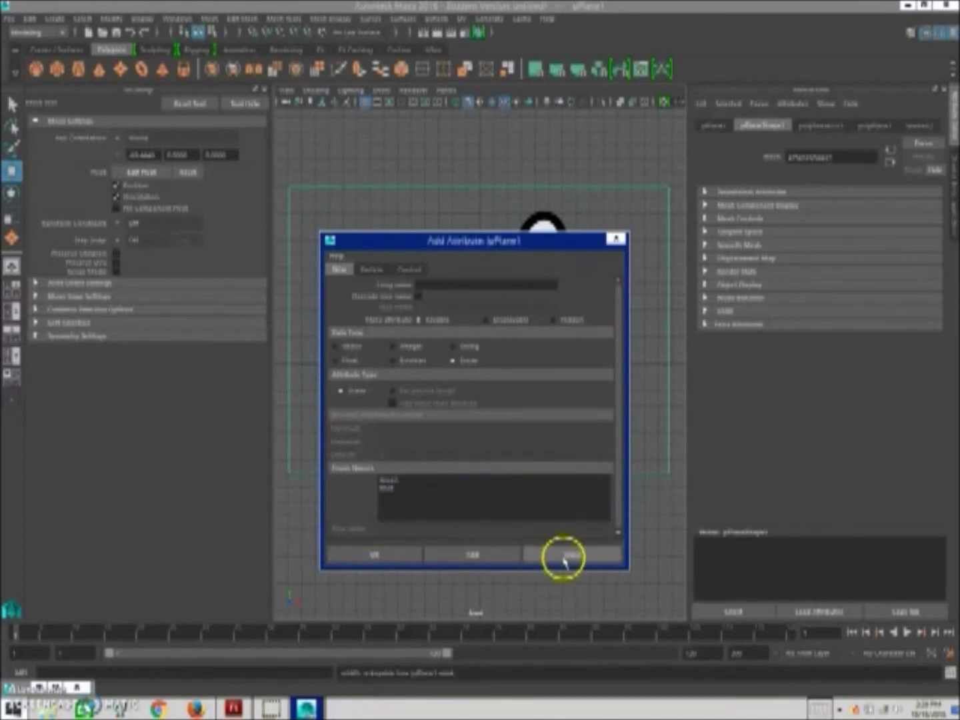
pyautogui.click(562, 557)
pyautogui.click(919, 125)
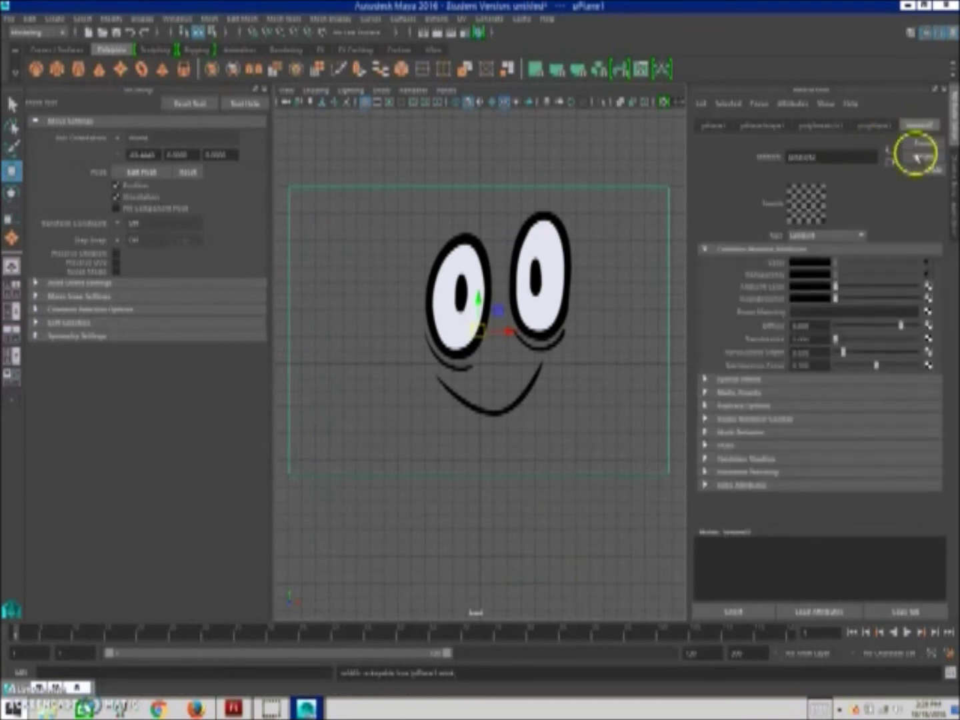
# Step: Enable Use Image Sequence on file1 and break the expression on Image Number
pyautogui.click(926, 262)
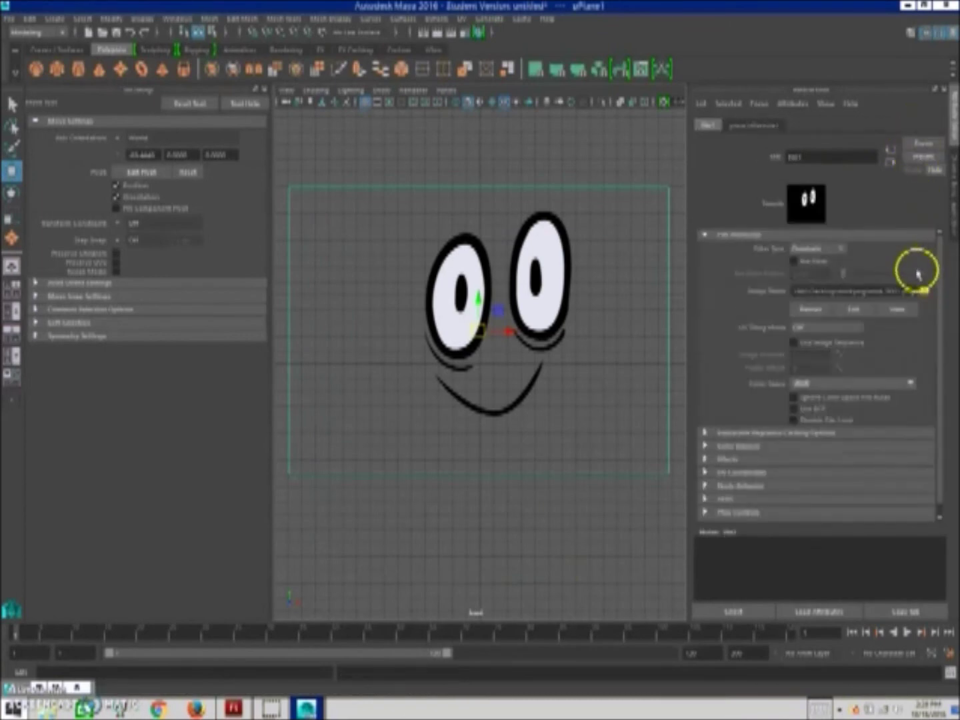
pyautogui.click(793, 342)
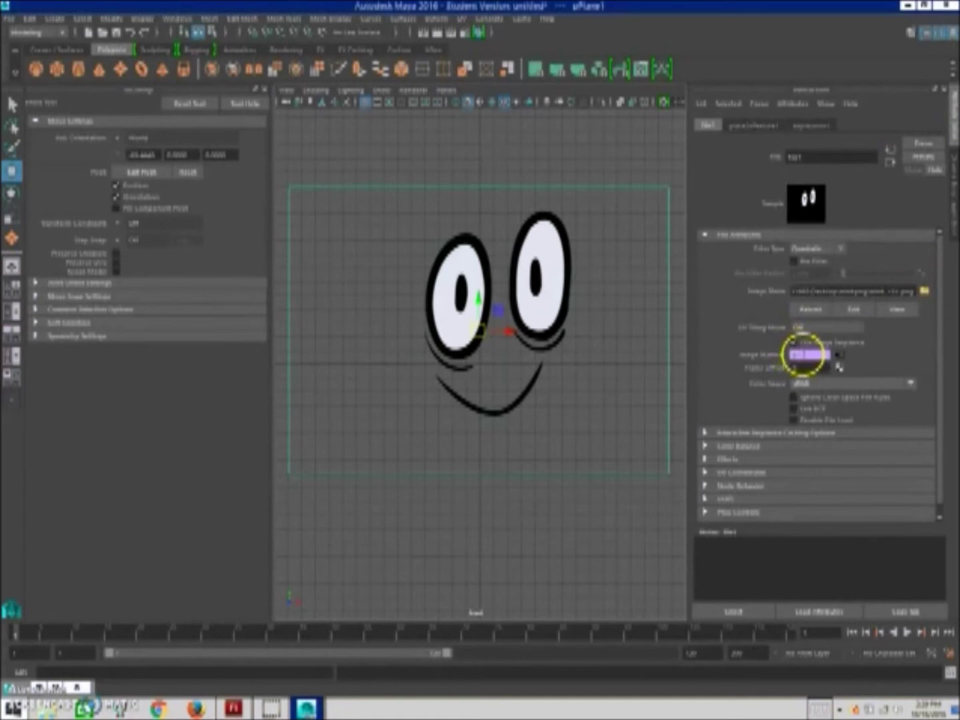
pyautogui.rightClick(805, 354)
pyautogui.click(819, 369)
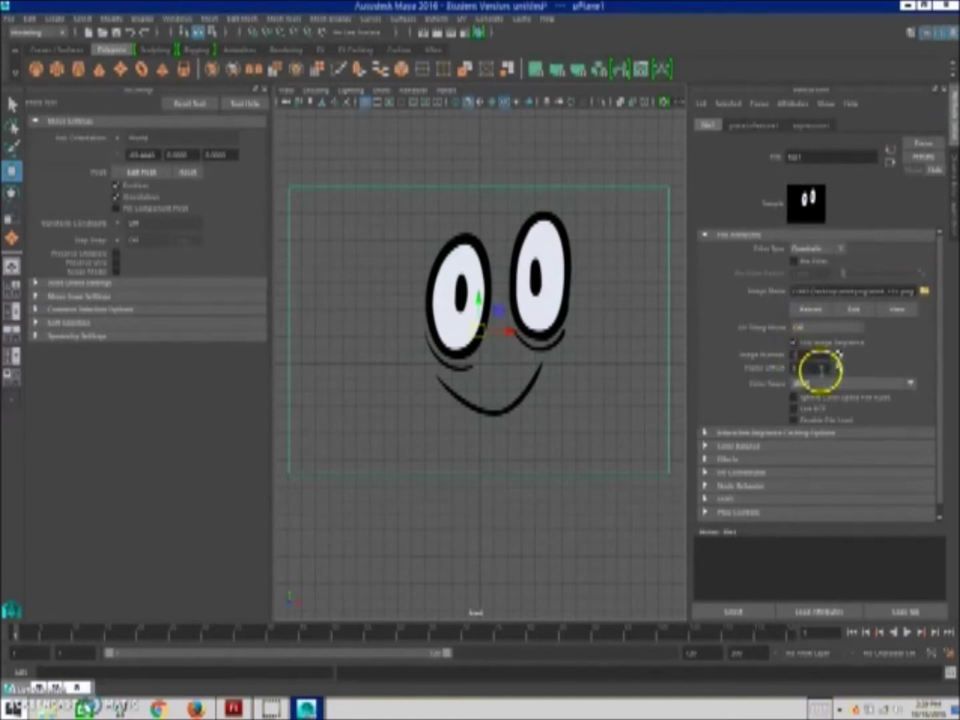
pyautogui.rightClick(808, 355)
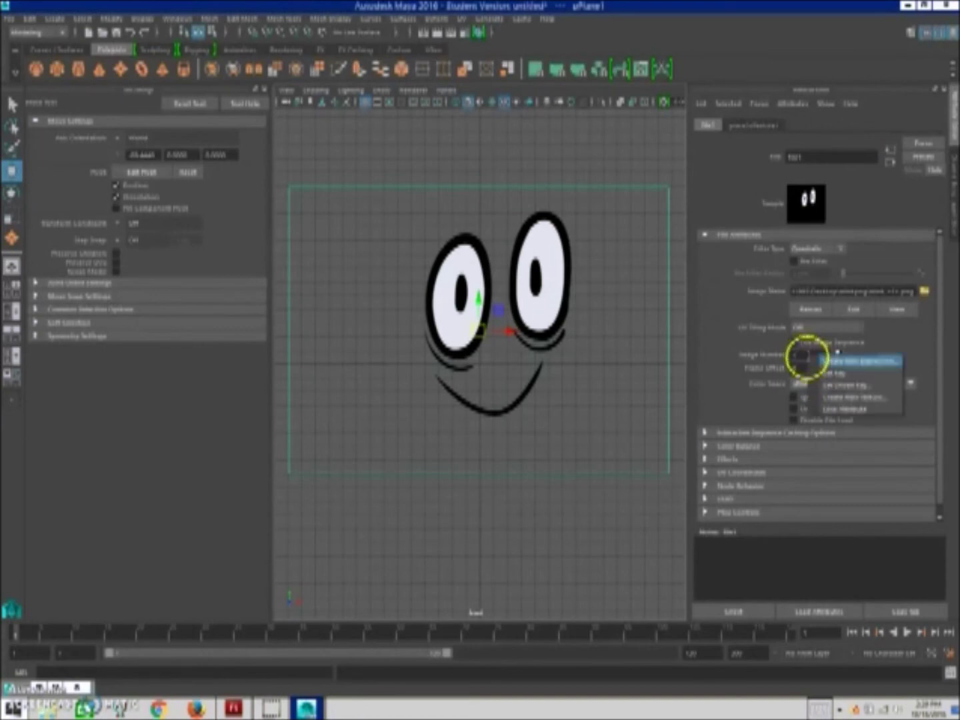
# Step: Open Set Driven Key for Frame Extension and load the plane's enum attribute as driver
pyautogui.click(829, 385)
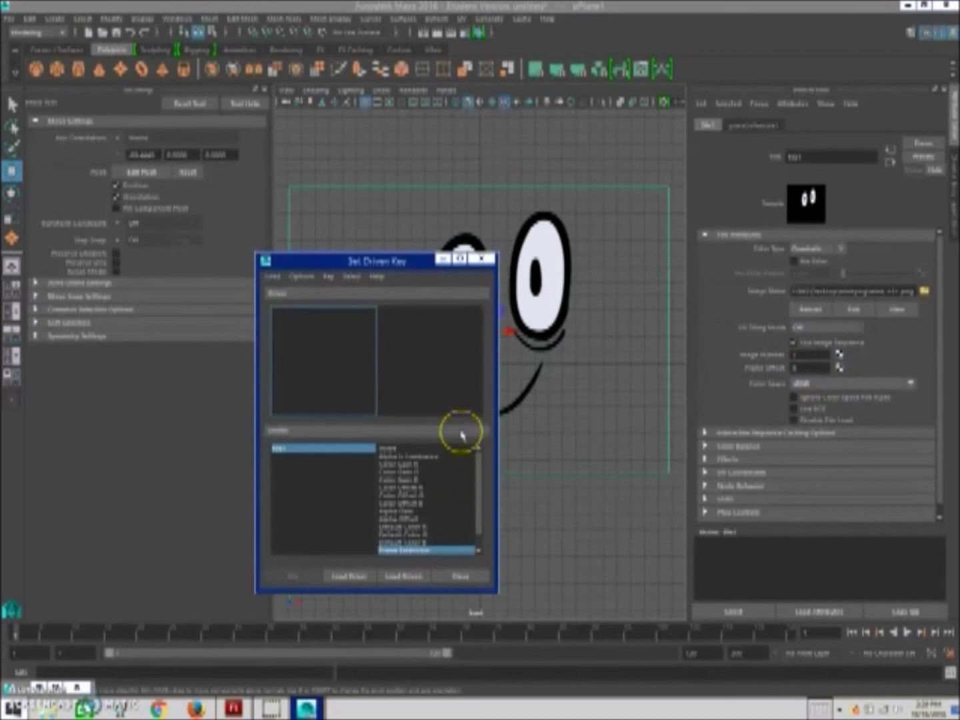
pyautogui.moveTo(369, 260); pyautogui.dragTo(237, 262)
pyautogui.hotkey('ctrl', 'a')
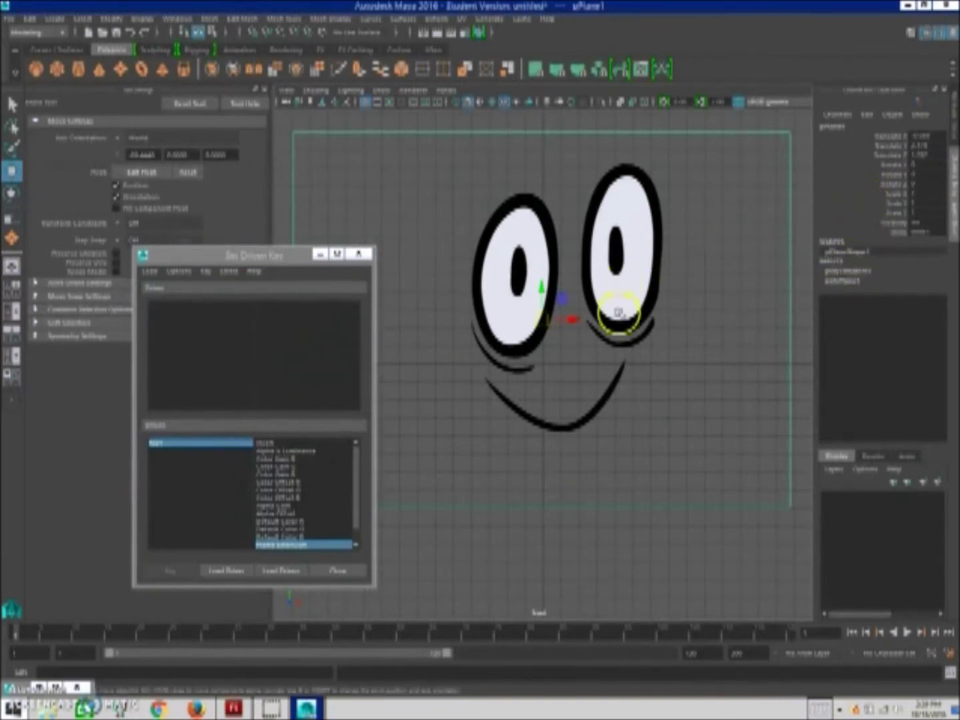
pyautogui.click(152, 272)
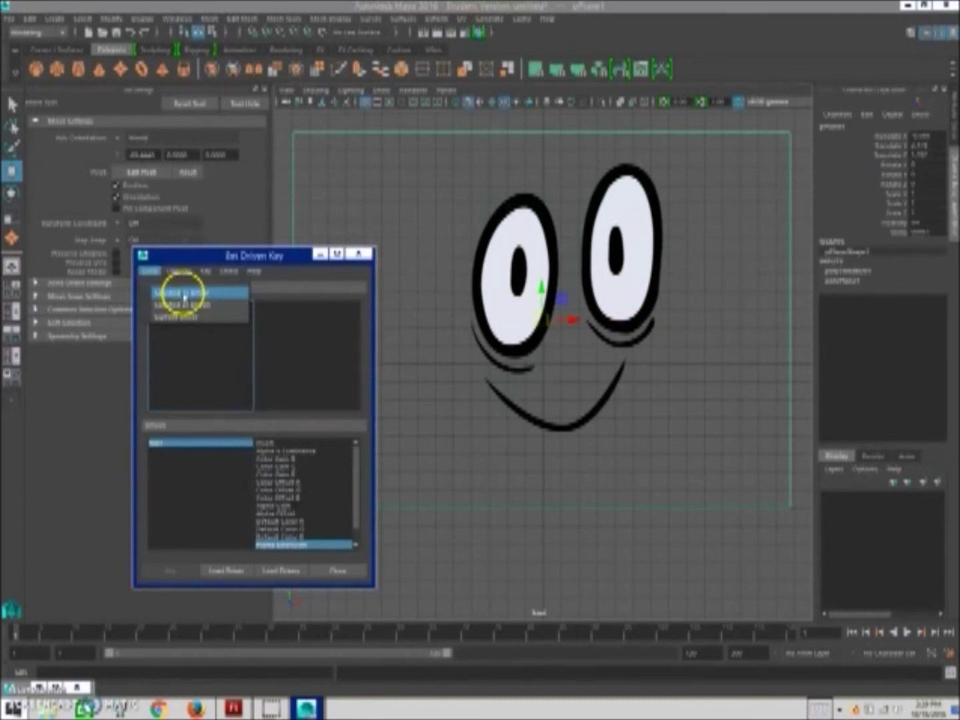
pyautogui.click(184, 293)
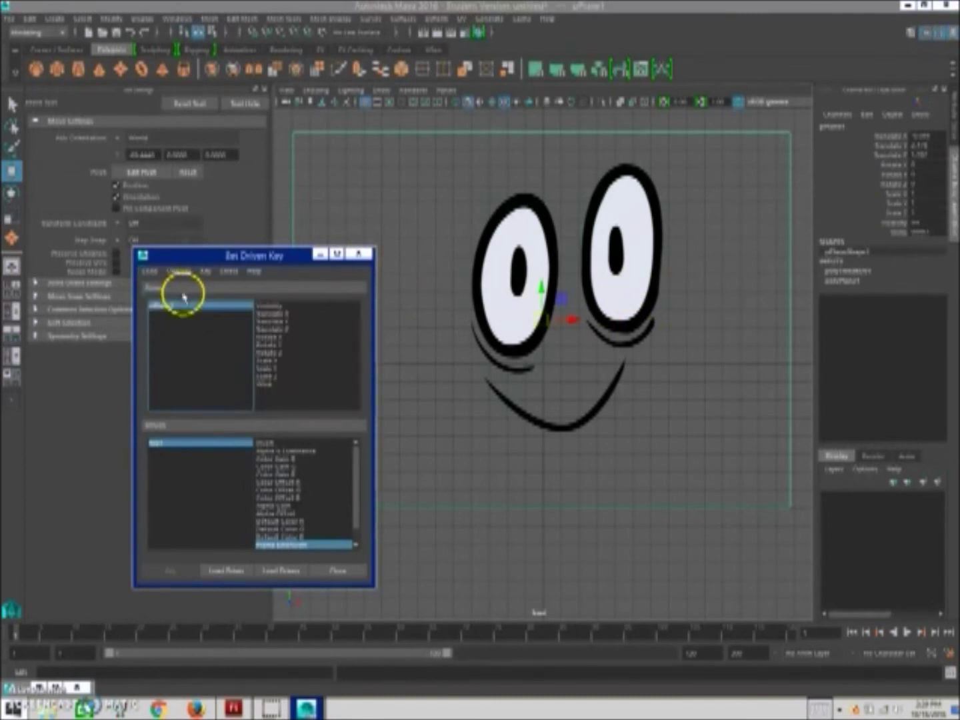
pyautogui.click(266, 383)
pyautogui.click(176, 572)
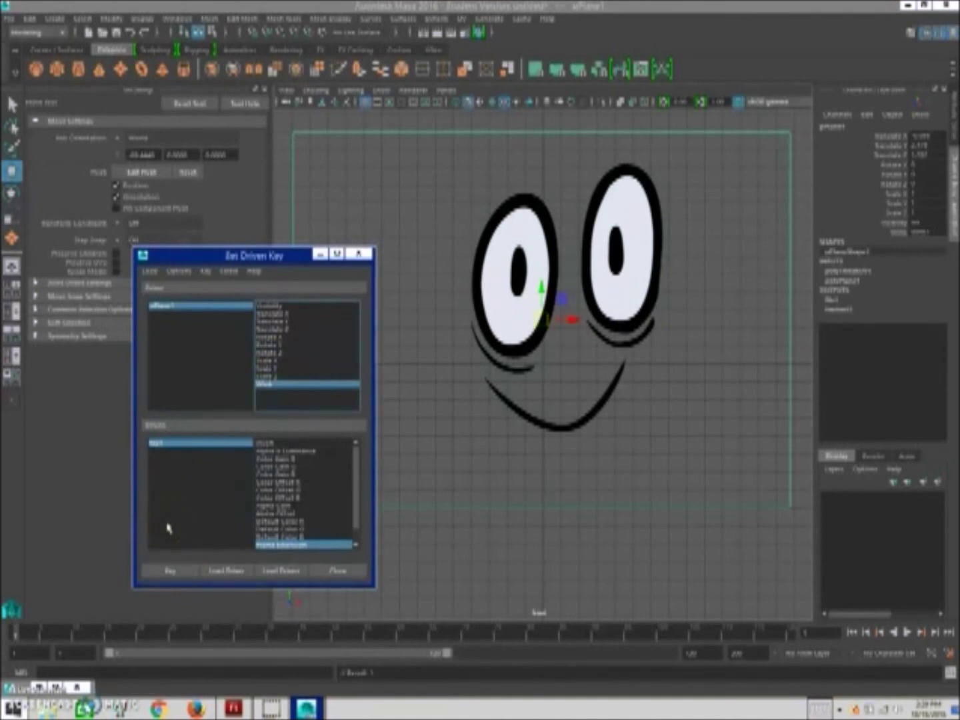
pyautogui.click(833, 305)
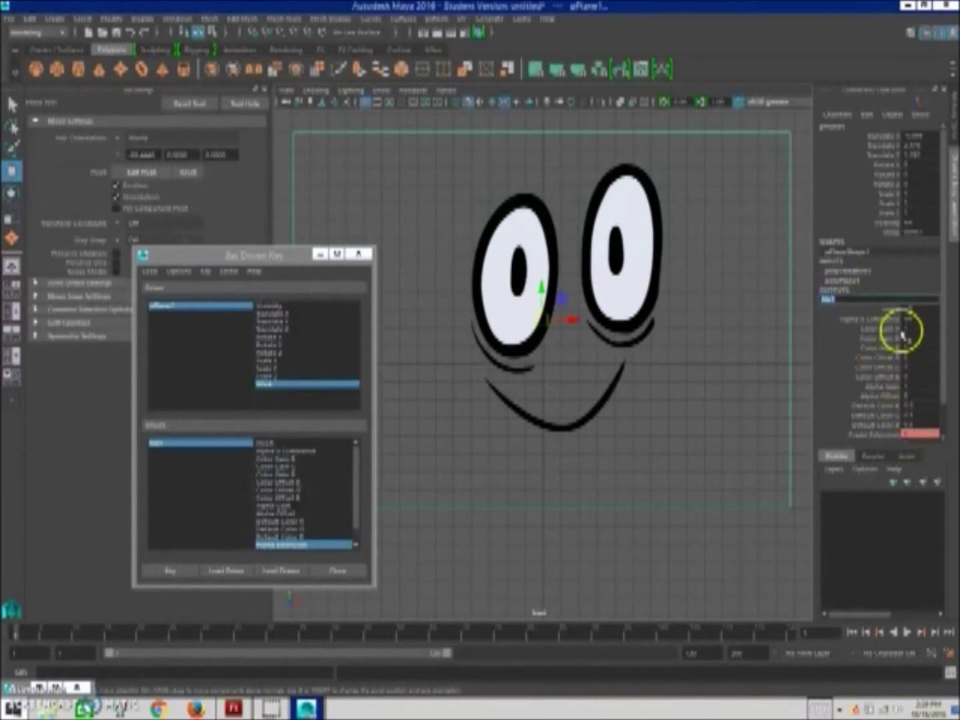
# Step: Key the first enum option to frame 1, and the second to Frame Extension 2
pyautogui.click(178, 577)
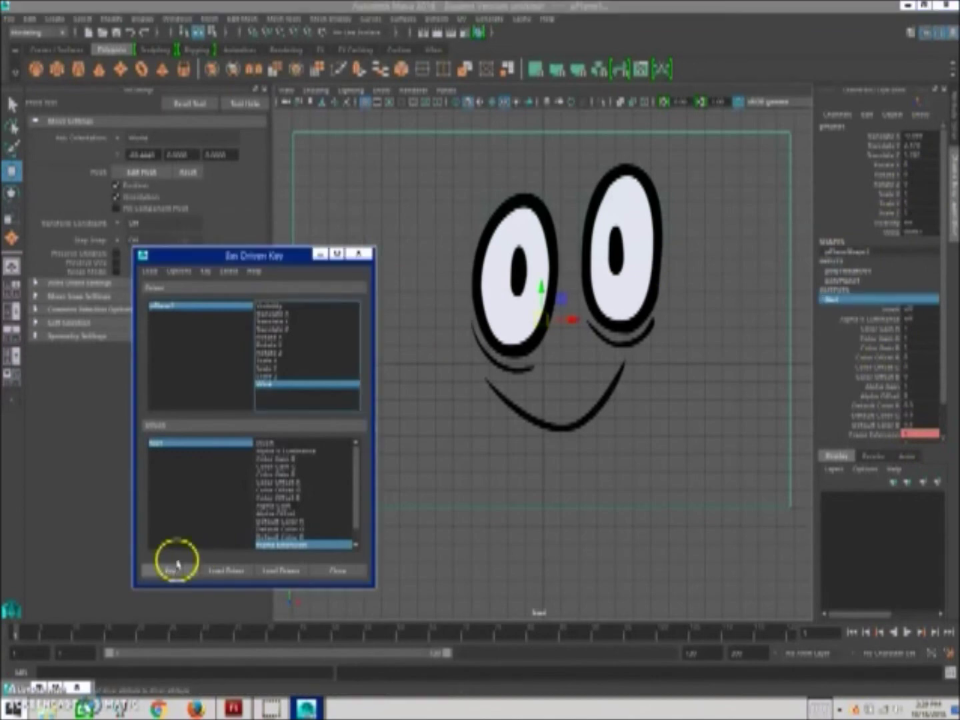
pyautogui.click(918, 232)
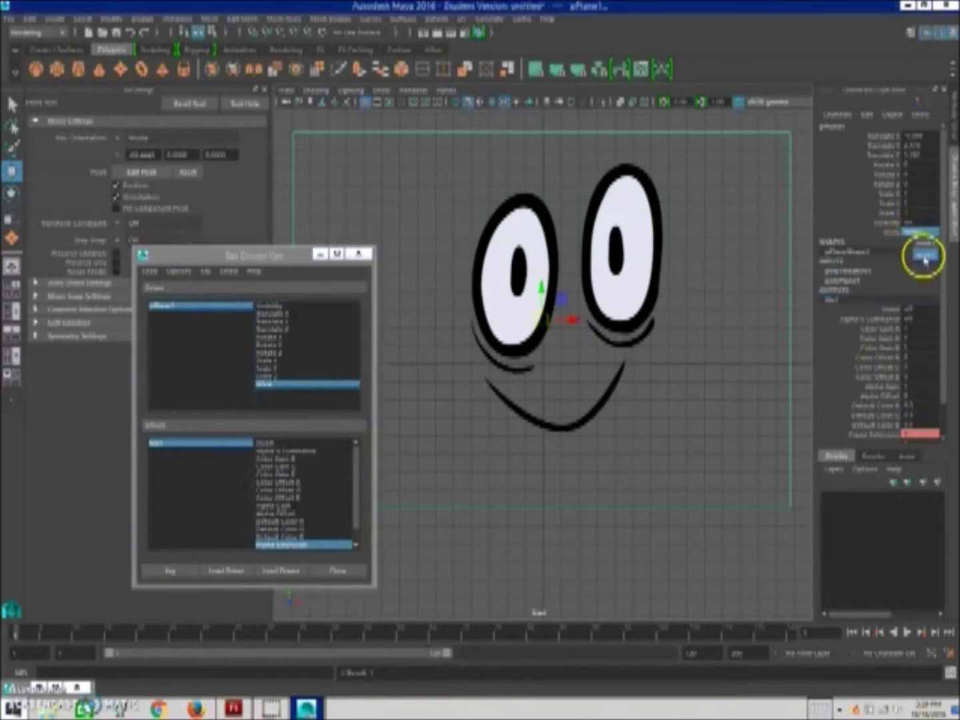
pyautogui.click(914, 433)
pyautogui.write('2')
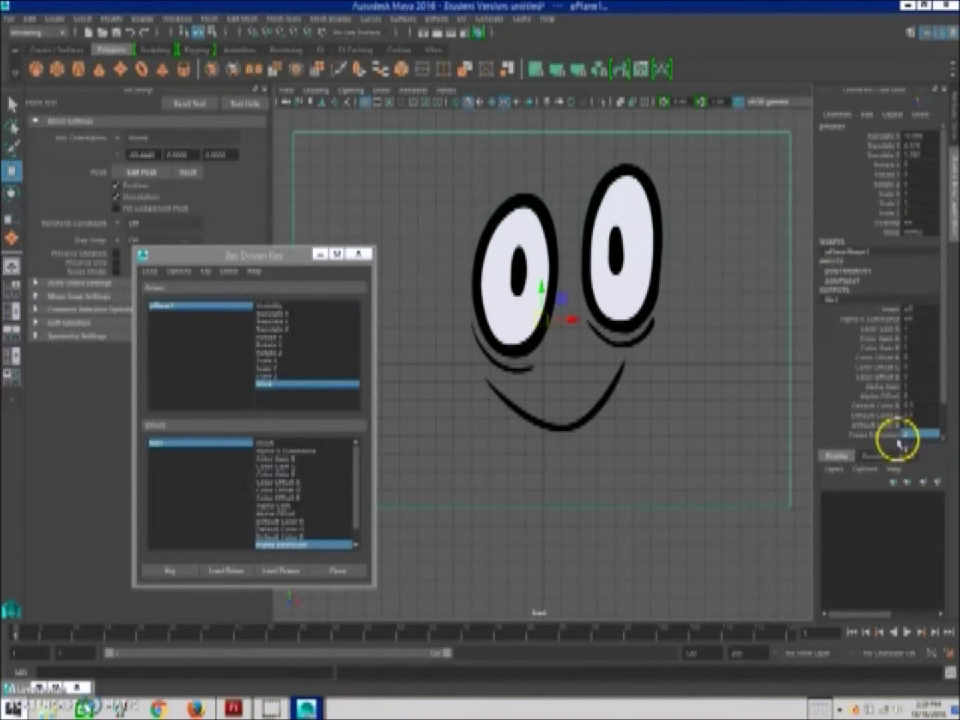
pyautogui.moveTo(903, 441); pyautogui.dragTo(906, 453)
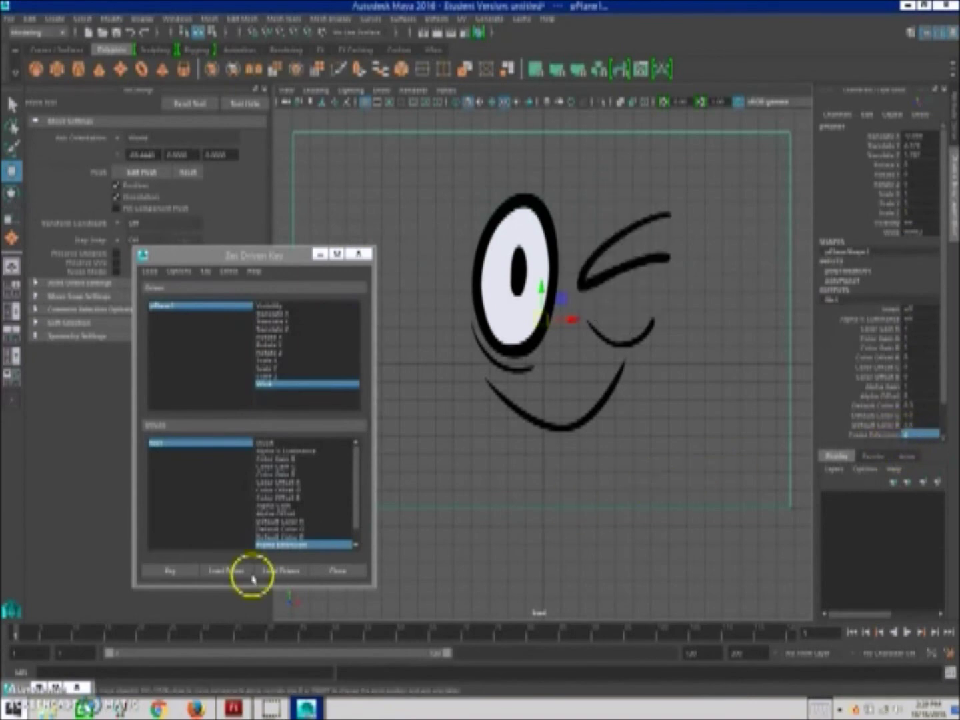
pyautogui.click(176, 572)
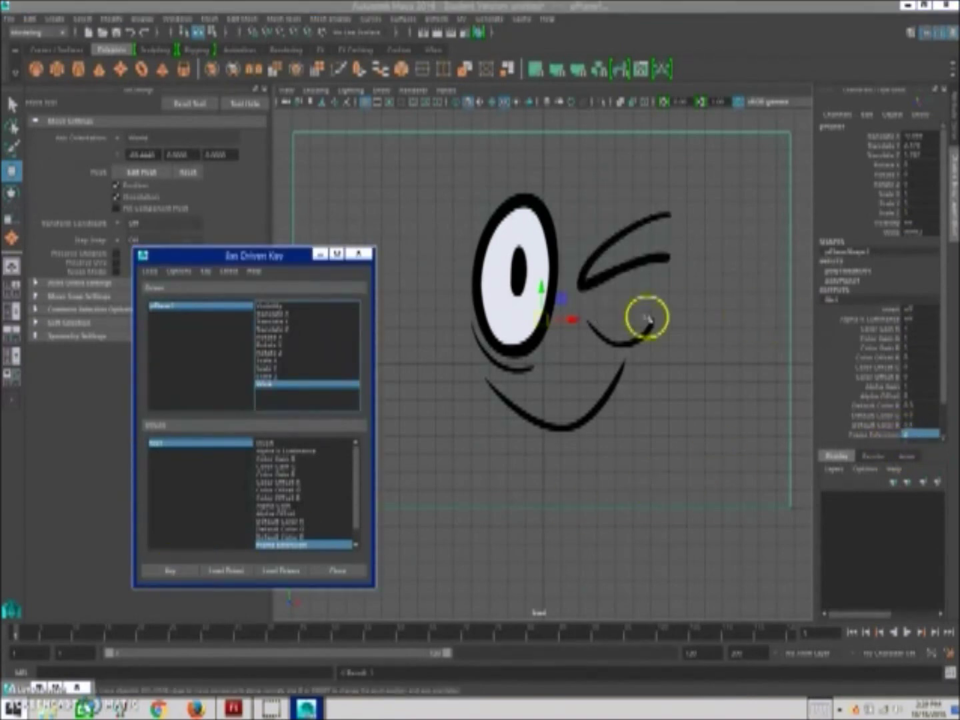
pyautogui.click(318, 255)
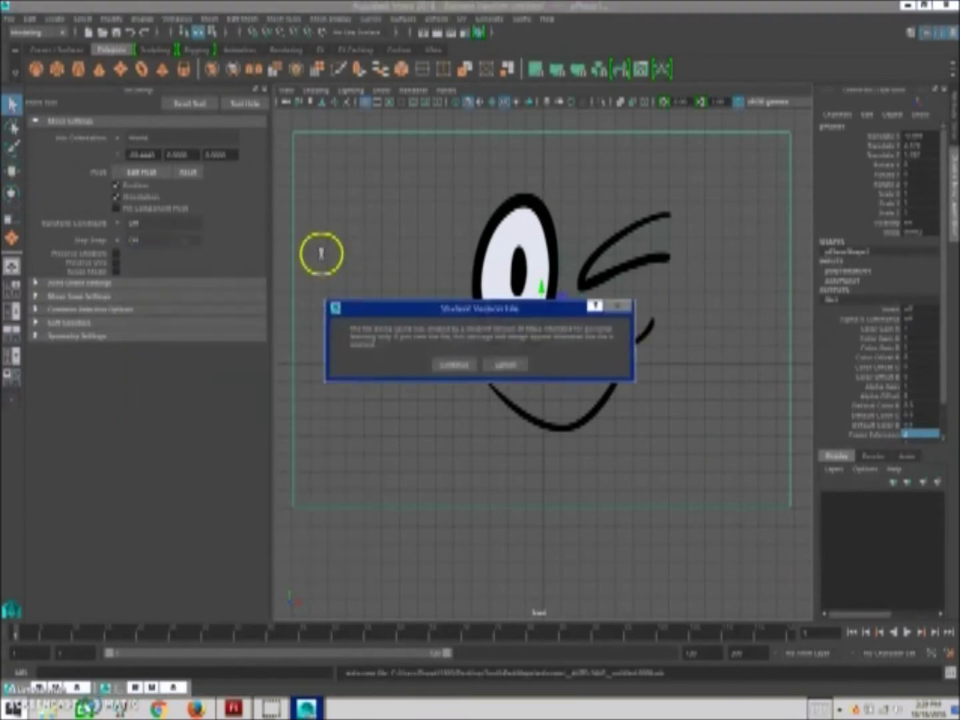
# Step: Test the enum switching between open and winking eyes, then key the plane's channels with S
pyautogui.click(453, 352)
pyautogui.click(700, 513)
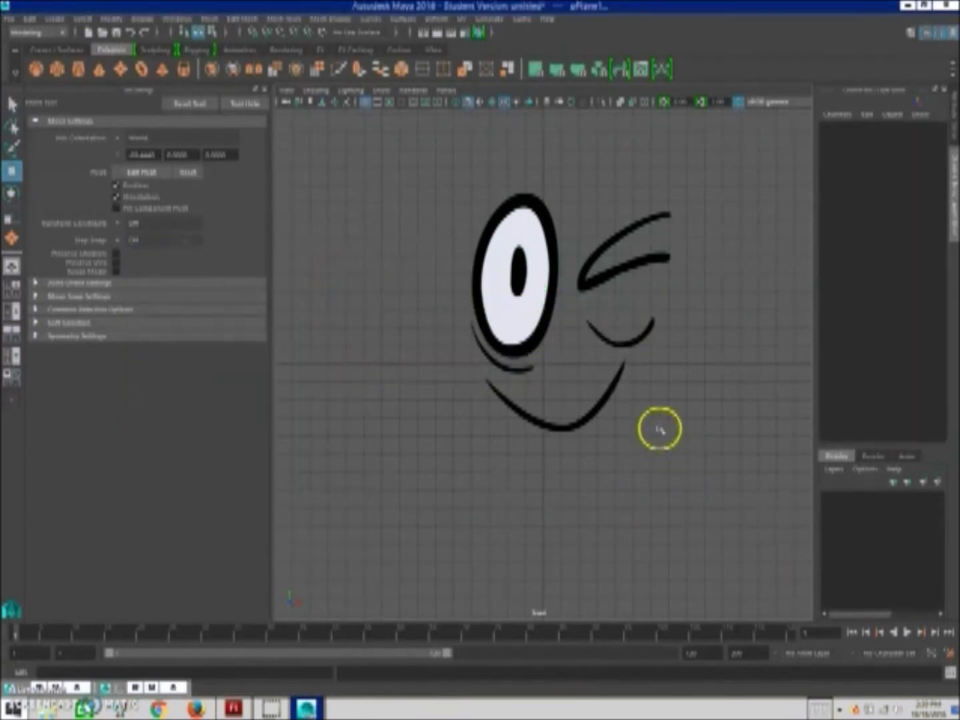
pyautogui.click(610, 390)
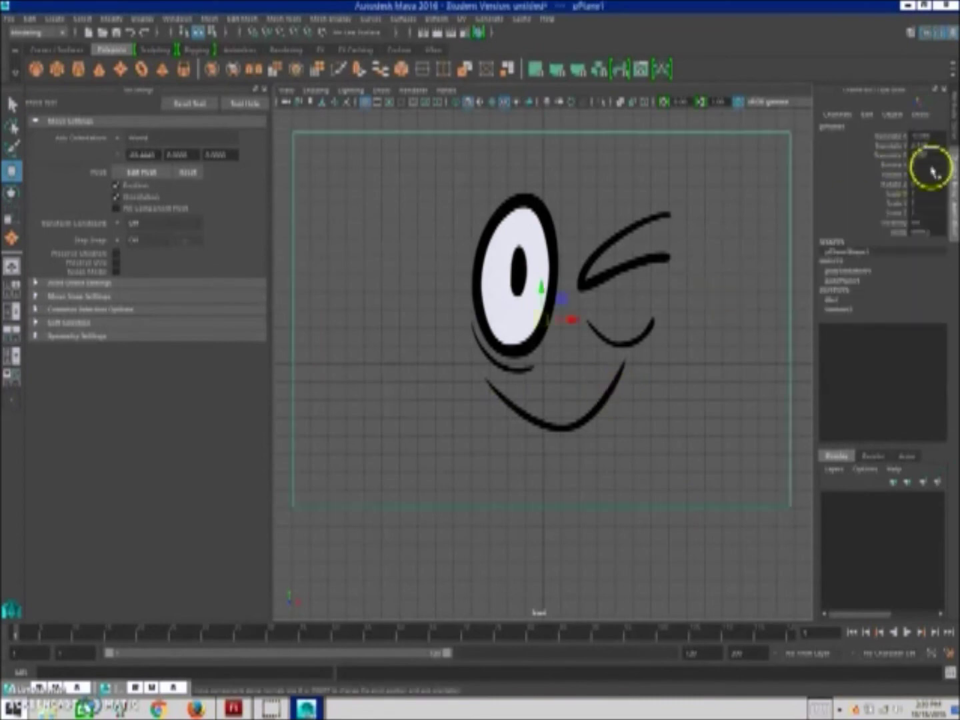
pyautogui.click(933, 241)
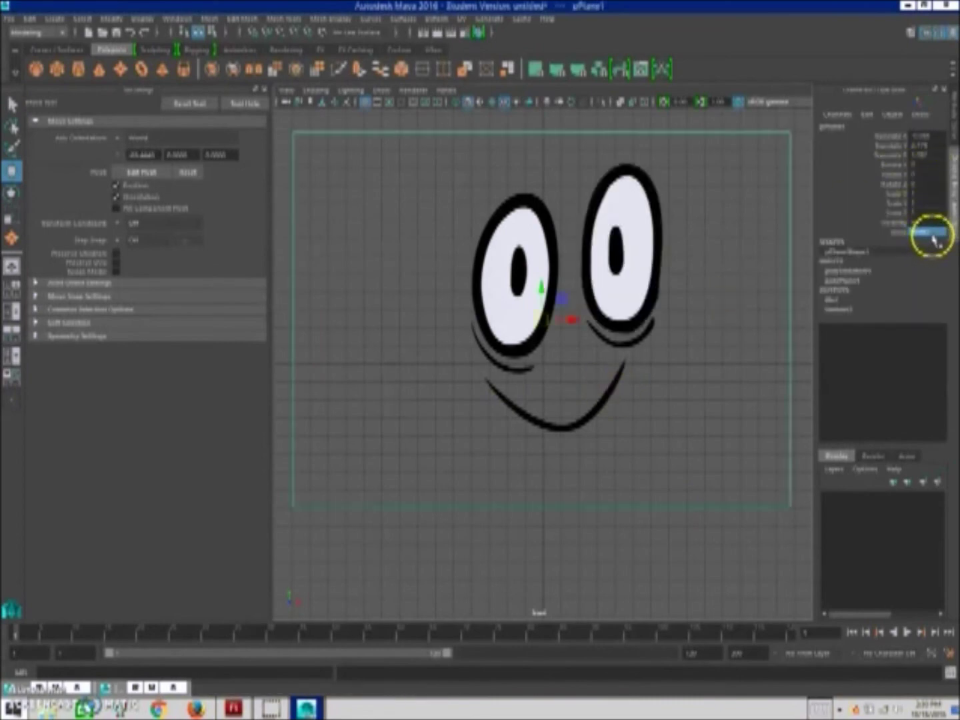
pyautogui.click(933, 253)
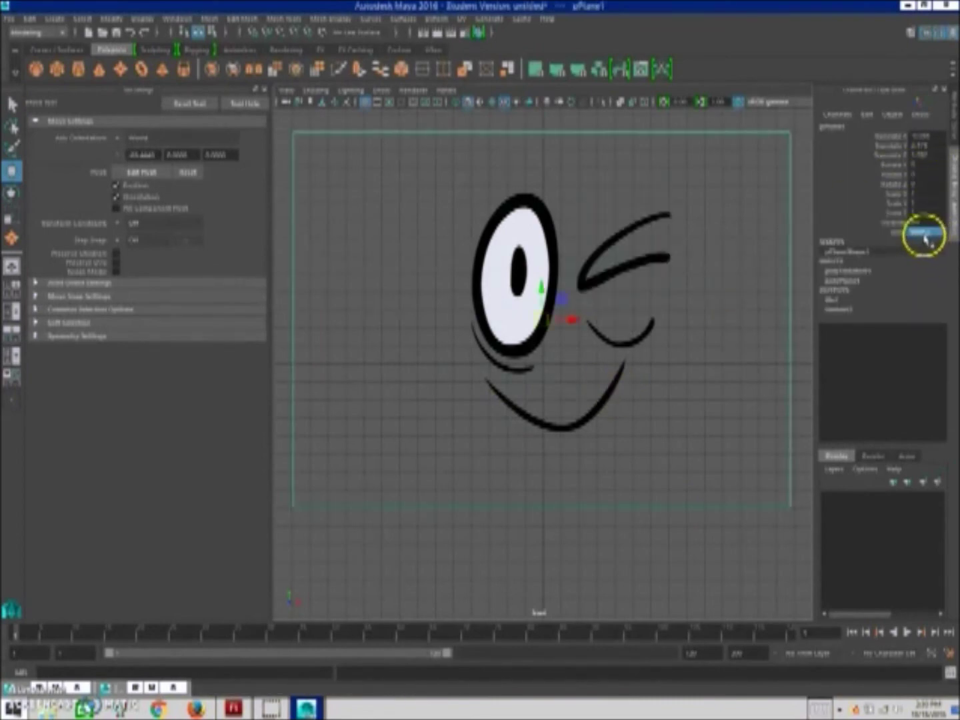
pyautogui.click(928, 241)
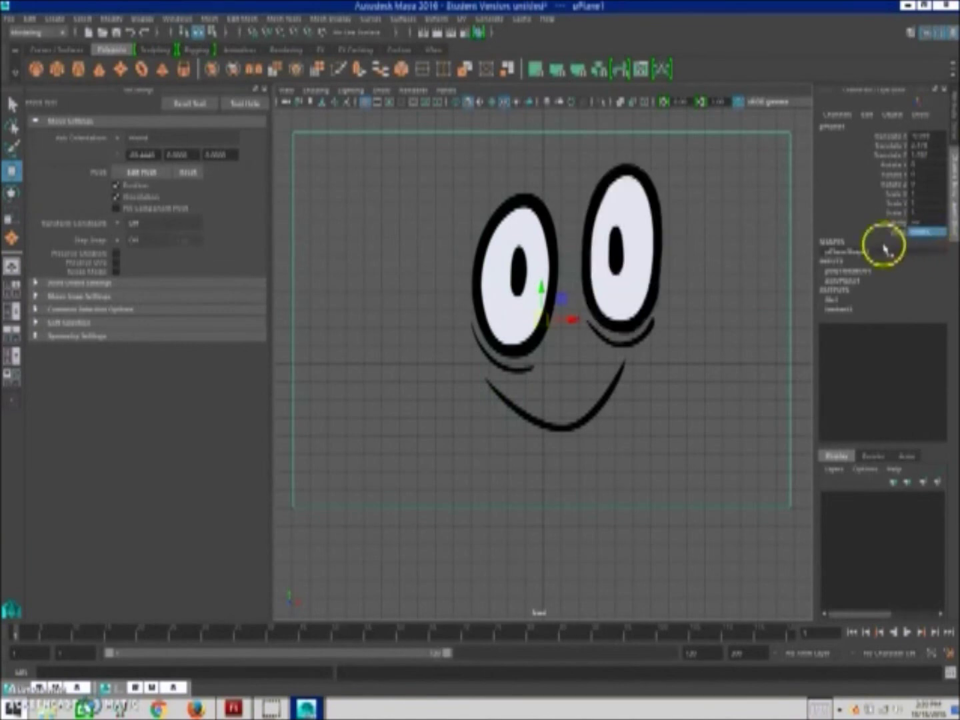
pyautogui.press('s')
pyautogui.click(38, 635)
pyautogui.press('s')
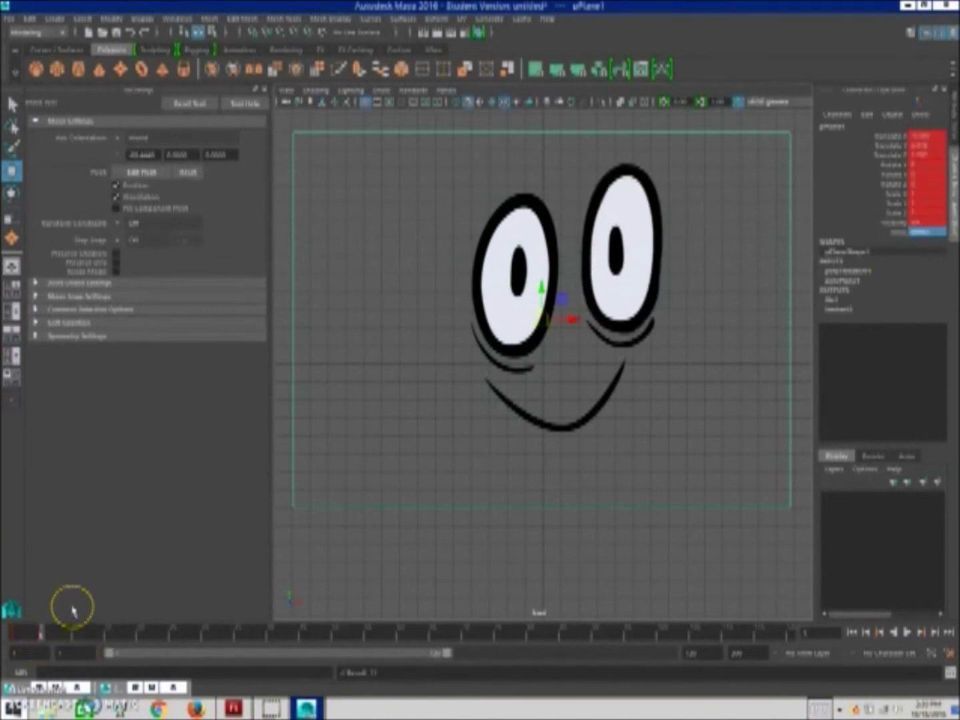